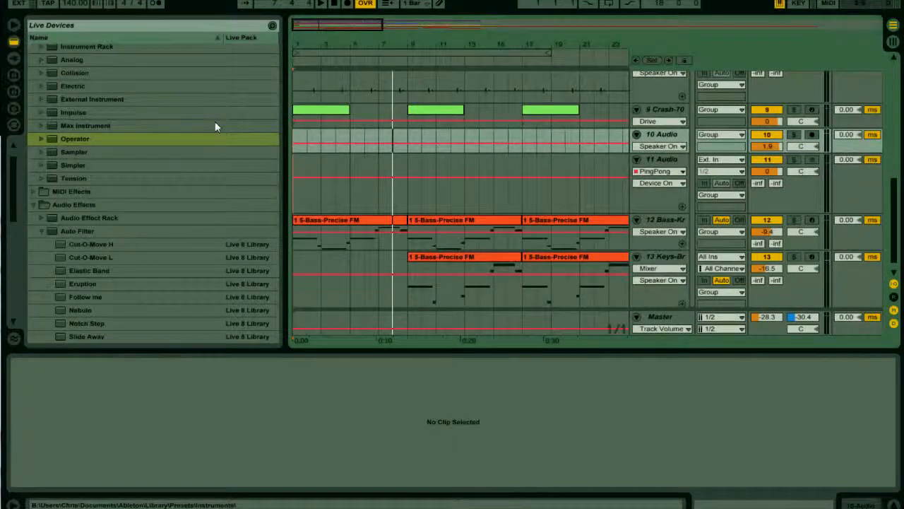
- Insert eight bars of silence at the start of the arrangement, from bar 1 to bar 9
{"action": "left_click_drag", "start_coordinate": [409, 163], "coordinate": [262, 135]}
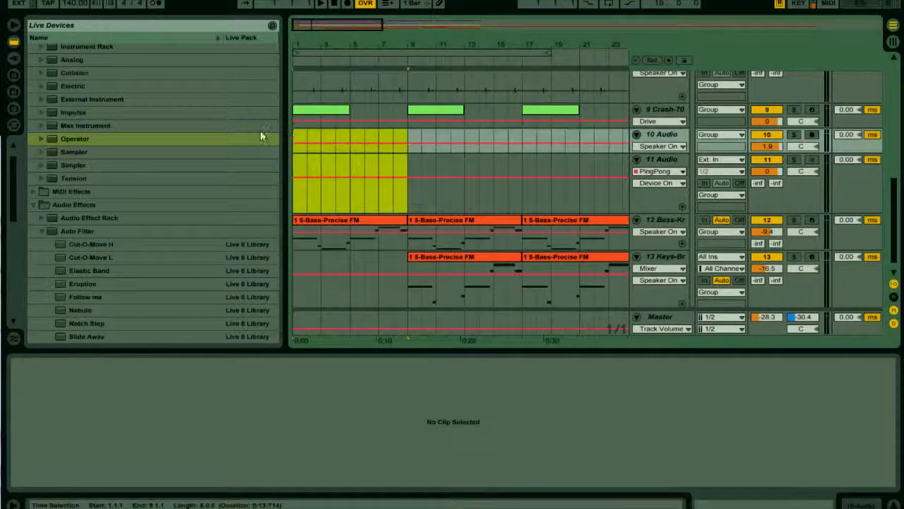
{"action": "left_click_drag", "start_coordinate": [297, 140], "coordinate": [409, 127]}
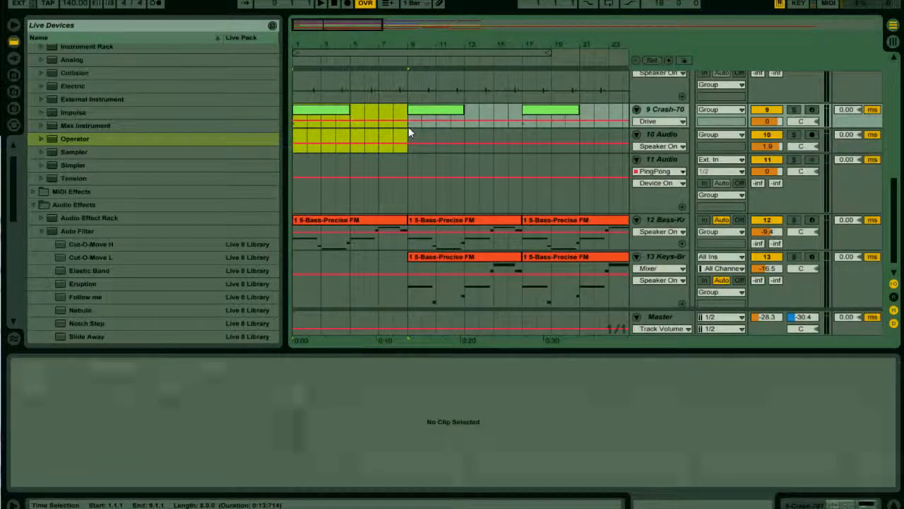
{"action": "right_click", "coordinate": [358, 137]}
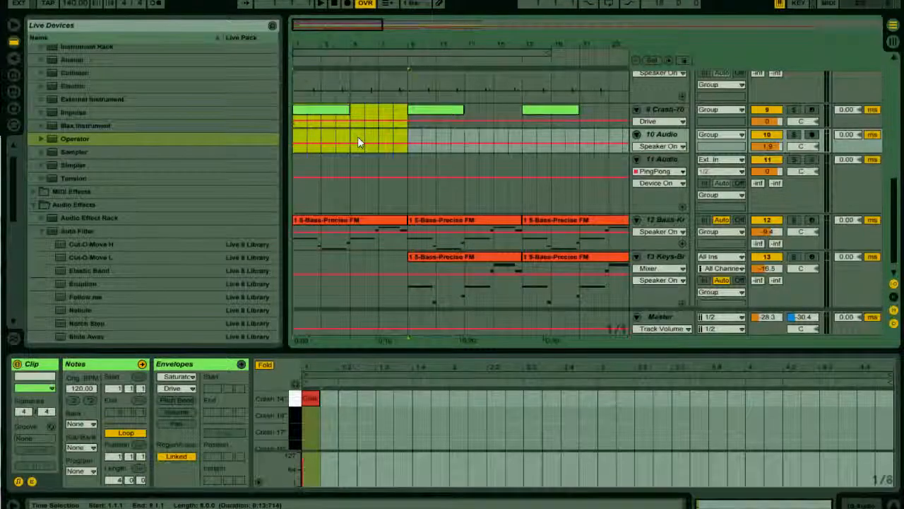
{"action": "key", "text": "F11"}
{"action": "left_click", "coordinate": [53, 10]}
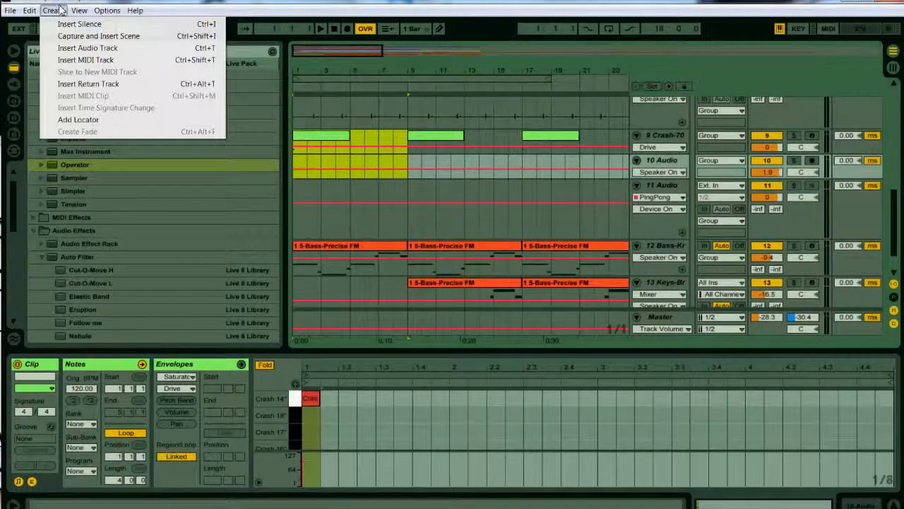
{"action": "left_click", "coordinate": [65, 25]}
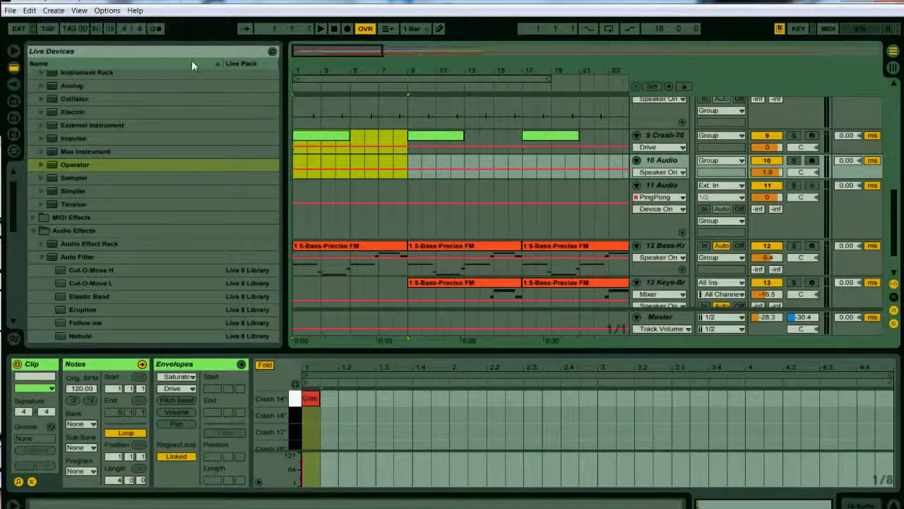
{"action": "scroll", "coordinate": [373, 141], "scroll_direction": "up", "scroll_amount": 6}
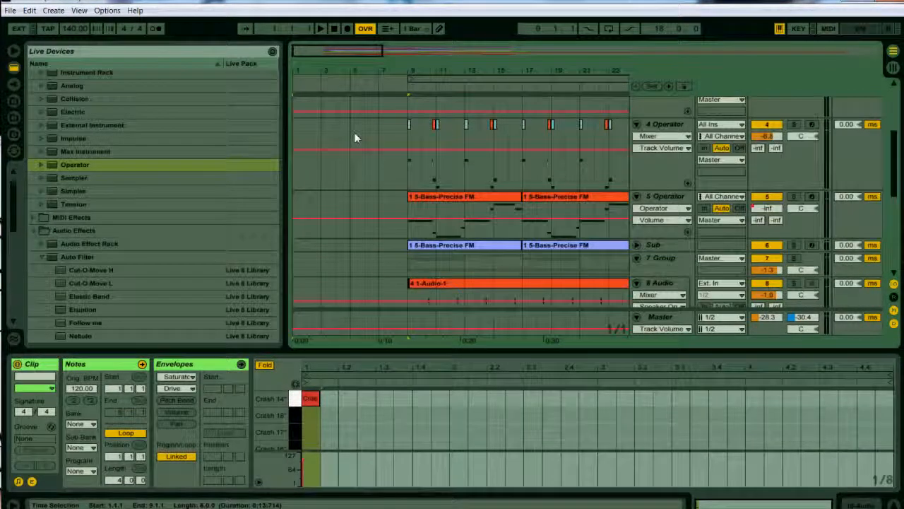
{"action": "key", "text": "F11"}
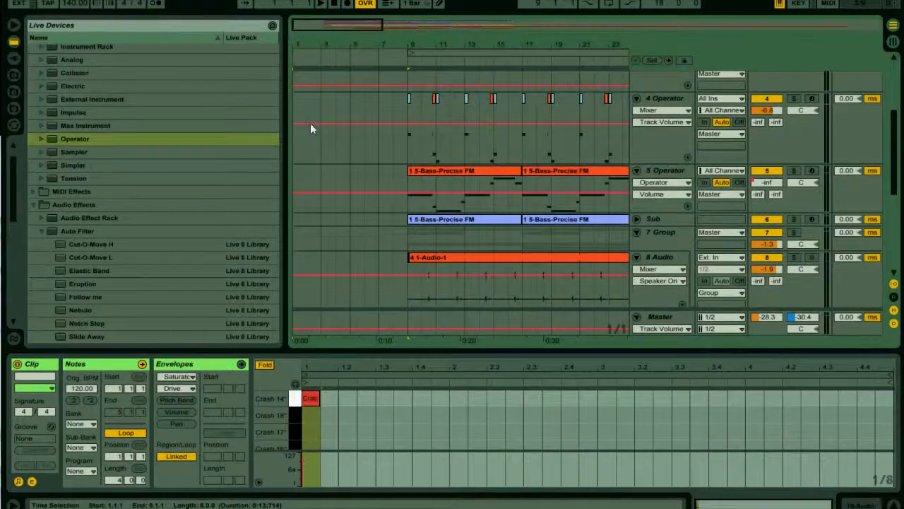
- Copy the eight-bar Drum Rack clip that starts at bar 9 to bar 1 and play it
{"action": "scroll", "coordinate": [369, 151], "scroll_direction": "up", "scroll_amount": 4}
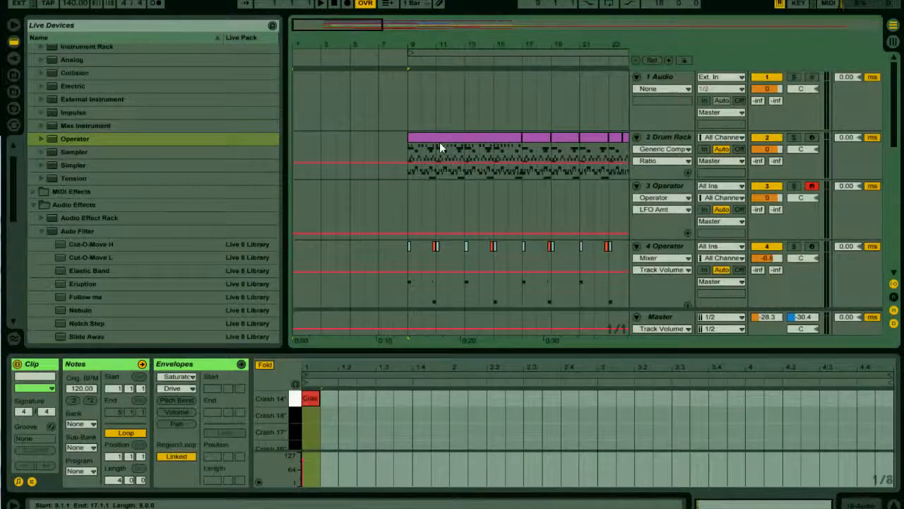
{"action": "left_click", "coordinate": [440, 142]}
{"action": "left_click", "coordinate": [300, 142]}
{"action": "key", "text": "ctrl+v"}
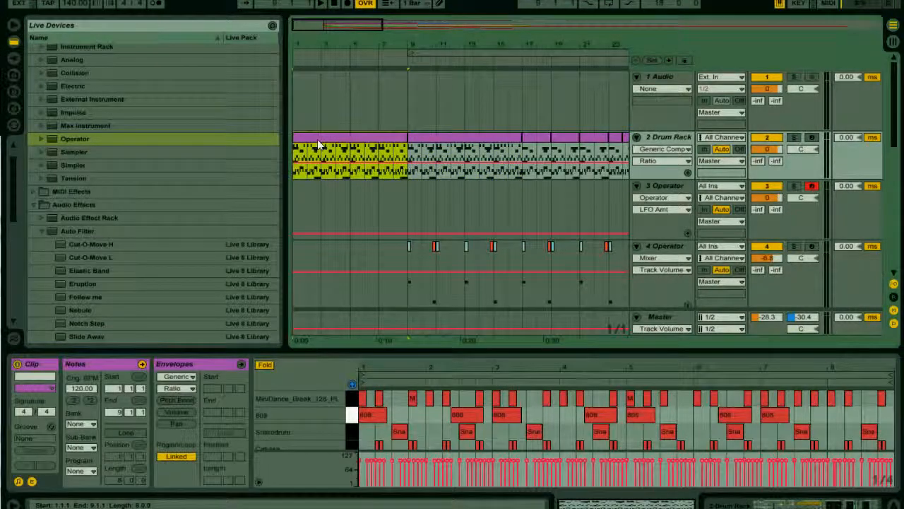
{"action": "key", "text": "space"}
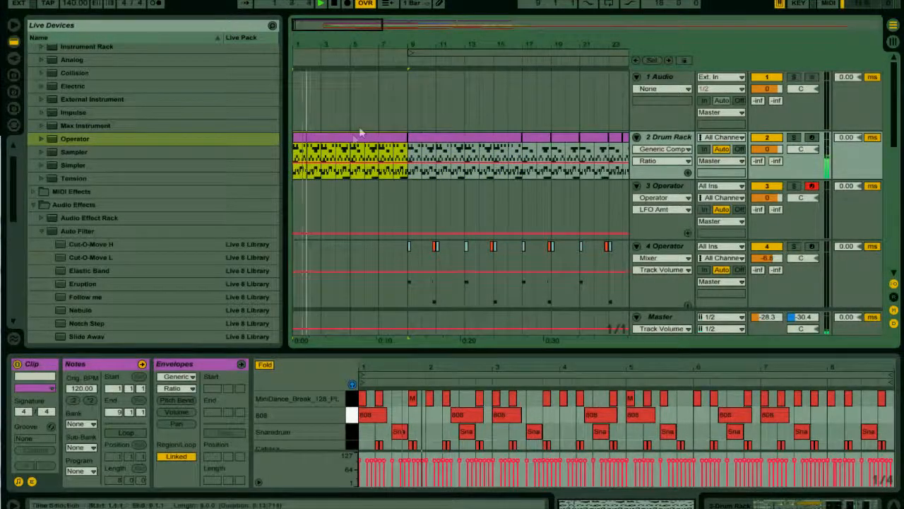
- Split the copied Drum Rack clip at bar 5 and open its second half in an enlarged note editor
{"action": "left_click", "coordinate": [352, 148]}
{"action": "key", "text": "space"}
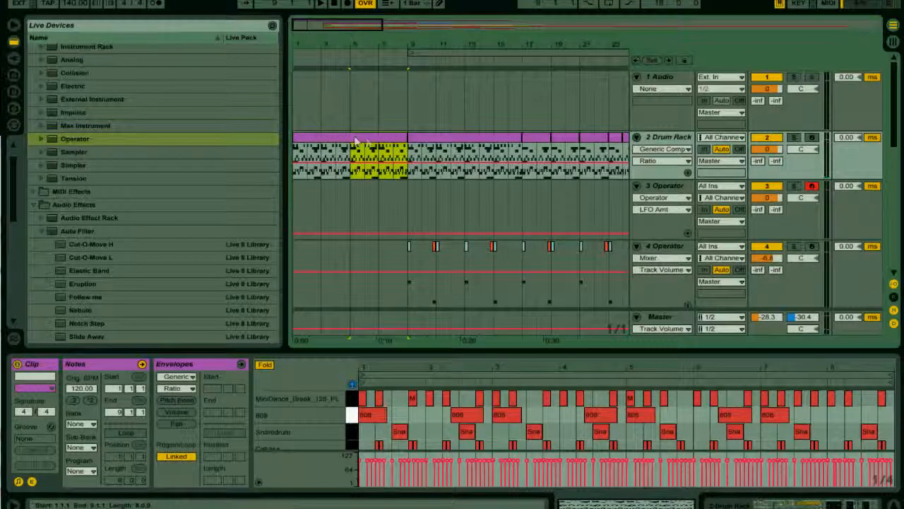
{"action": "key", "text": "ctrl+e"}
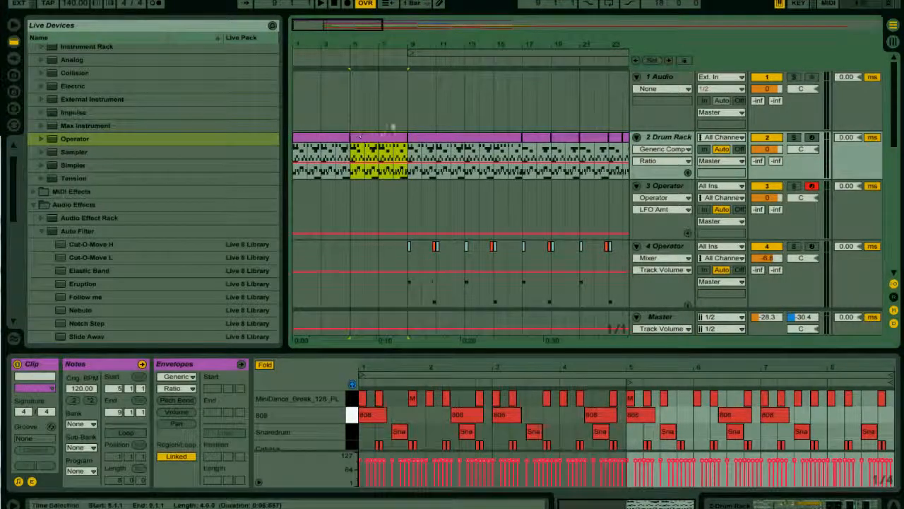
{"action": "double_click", "coordinate": [381, 138]}
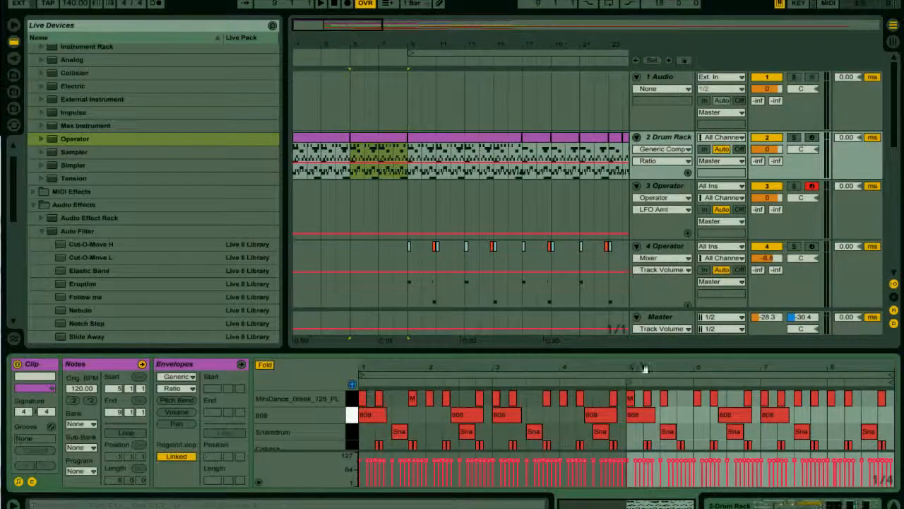
{"action": "left_click_drag", "start_coordinate": [647, 349], "coordinate": [662, 224]}
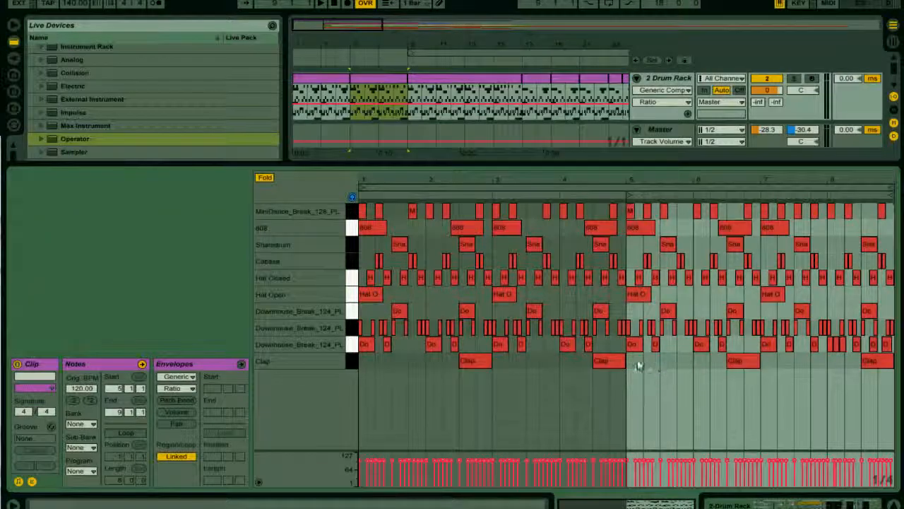
- Add a quarter-note hit at 5.2 in the Downhouse_Break lane above Clap and duplicate it on every beat up to bar 7
{"action": "double_click", "coordinate": [648, 345]}
{"action": "key", "text": "space"}
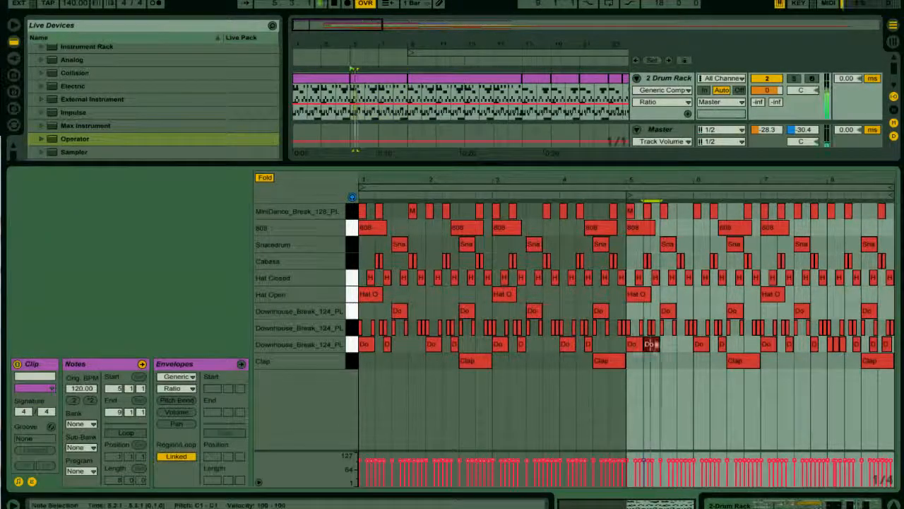
{"action": "left_click_drag", "start_coordinate": [657, 180], "coordinate": [651, 241]}
{"action": "key", "text": "ctrl+d"}
{"action": "key", "text": "ctrl+d"}
{"action": "key", "text": "ctrl+d"}
{"action": "key", "text": "ctrl+d"}
{"action": "key", "text": "ctrl+d"}
{"action": "key", "text": "ctrl+d"}
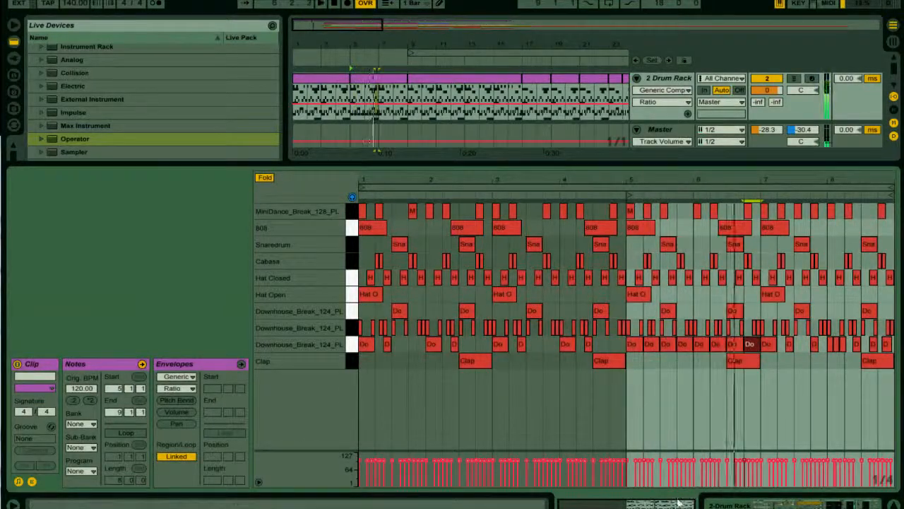
- Fill the Downhouse_Break lane above Clap with repeated eighth notes from bar 6 into bar 8
{"action": "left_click_drag", "start_coordinate": [679, 180], "coordinate": [576, 282]}
{"action": "key", "text": "space"}
{"action": "double_click", "coordinate": [609, 342]}
{"action": "key", "text": "ctrl+d"}
{"action": "key", "text": "space"}
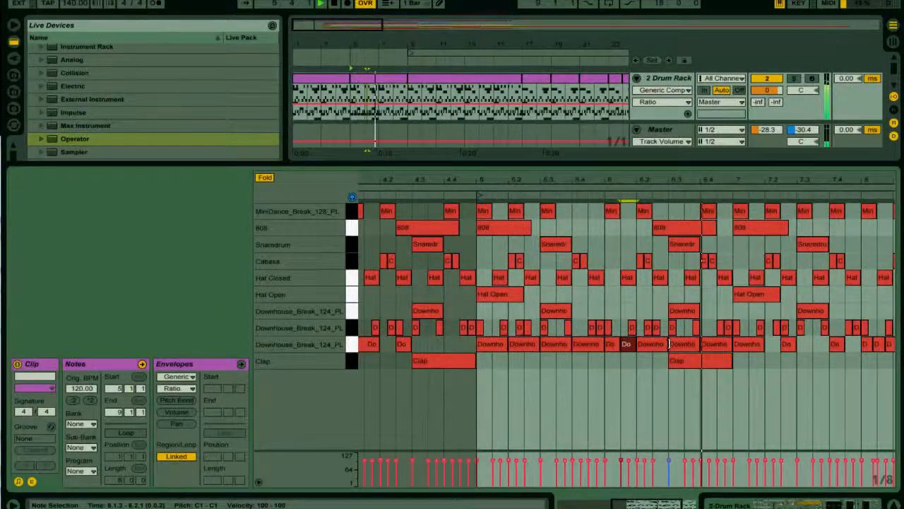
{"action": "key", "text": "ctrl+d"}
{"action": "key", "text": "ctrl+d"}
{"action": "key", "text": "ctrl+d"}
{"action": "key", "text": "ctrl+d"}
{"action": "key", "text": "ctrl+d"}
{"action": "key", "text": "ctrl+d"}
{"action": "key", "text": "ctrl+d"}
{"action": "key", "text": "ctrl+d"}
{"action": "key", "text": "ctrl+d"}
{"action": "key", "text": "ctrl+d"}
{"action": "key", "text": "ctrl+d"}
{"action": "key", "text": "ctrl+d"}
{"action": "key", "text": "ctrl+d"}
{"action": "key", "text": "ctrl+d"}
{"action": "key", "text": "ctrl+d"}
{"action": "key", "text": "ctrl+d"}
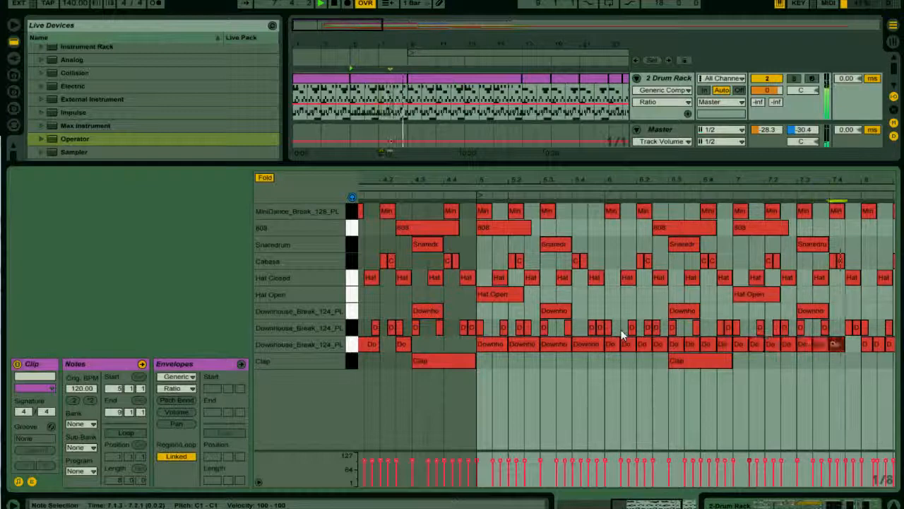
{"action": "key", "text": "space"}
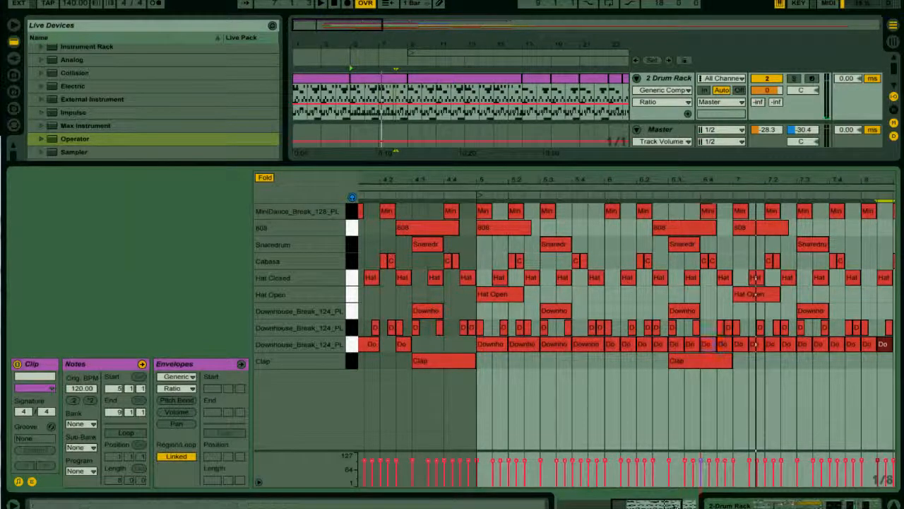
- Shorten the hit at bar 7 to a sixteenth note and duplicate it along the Downhouse_Break lane above Clap
{"action": "left_click_drag", "start_coordinate": [751, 180], "coordinate": [632, 282]}
{"action": "left_click_drag", "start_coordinate": [627, 344], "coordinate": [600, 344]}
{"action": "key", "text": "ctrl+d"}
{"action": "key", "text": "ctrl+d"}
{"action": "key", "text": "ctrl+d"}
{"action": "key", "text": "ctrl+d"}
{"action": "key", "text": "ctrl+d"}
{"action": "key", "text": "ctrl+d"}
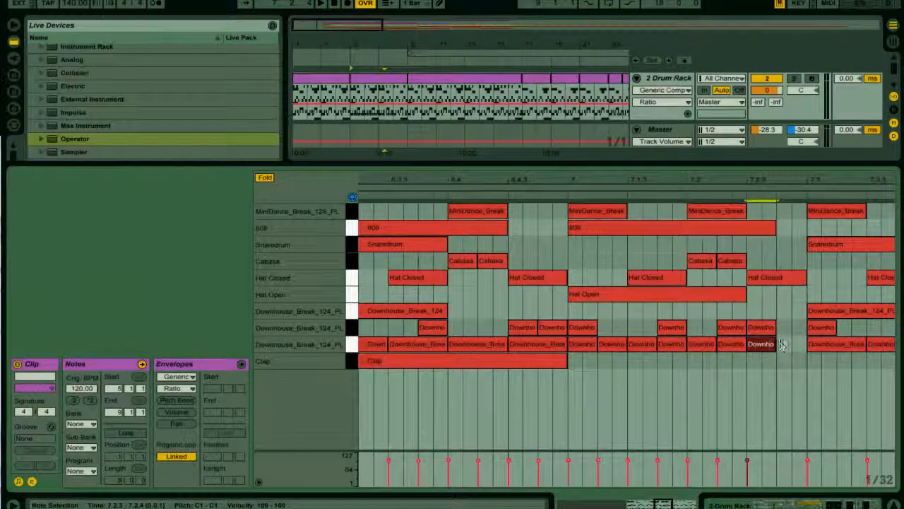
- Shorten the hits to thirty-second notes and duplicate them to finish the accelerating roll up to beat 8.4
{"action": "left_click_drag", "start_coordinate": [776, 344], "coordinate": [764, 344]}
{"action": "key", "text": "ctrl+d"}
{"action": "key", "text": "ctrl+d"}
{"action": "key", "text": "ctrl+d"}
{"action": "left_click_drag", "start_coordinate": [646, 505], "coordinate": [645, 467]}
{"action": "key", "text": "ctrl+d"}
{"action": "key", "text": "ctrl+d"}
{"action": "key", "text": "ctrl+d"}
{"action": "key", "text": "ctrl+d"}
{"action": "key", "text": "ctrl+d"}
{"action": "key", "text": "ctrl+d"}
{"action": "key", "text": "ctrl+d"}
{"action": "key", "text": "ctrl+d"}
{"action": "key", "text": "ctrl+d"}
{"action": "key", "text": "ctrl+d"}
{"action": "key", "text": "ctrl+d"}
{"action": "key", "text": "ctrl+d"}
{"action": "key", "text": "ctrl+d"}
{"action": "key", "text": "ctrl+d"}
{"action": "key", "text": "ctrl+d"}
{"action": "key", "text": "ctrl+d"}
{"action": "key", "text": "ctrl+d"}
{"action": "key", "text": "ctrl+d"}
{"action": "key", "text": "ctrl+d"}
{"action": "key", "text": "ctrl+d"}
{"action": "key", "text": "ctrl+d"}
{"action": "key", "text": "ctrl+d"}
{"action": "key", "text": "ctrl+d"}
{"action": "key", "text": "ctrl+d"}
{"action": "key", "text": "ctrl+d"}
{"action": "key", "text": "ctrl+d"}
{"action": "key", "text": "ctrl+d"}
{"action": "key", "text": "ctrl+d"}
{"action": "key", "text": "ctrl+d"}
{"action": "key", "text": "ctrl+d"}
{"action": "key", "text": "ctrl+d"}
{"action": "key", "text": "ctrl+d"}
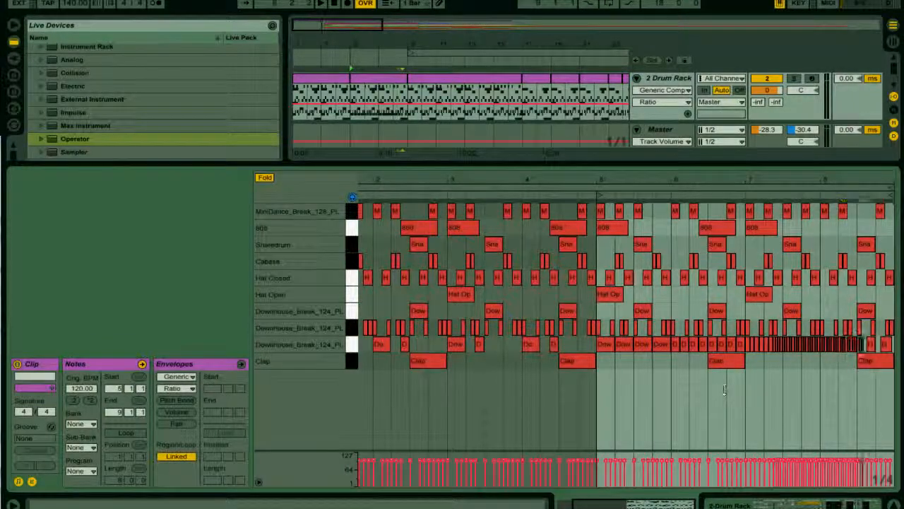
{"action": "key", "text": "space"}
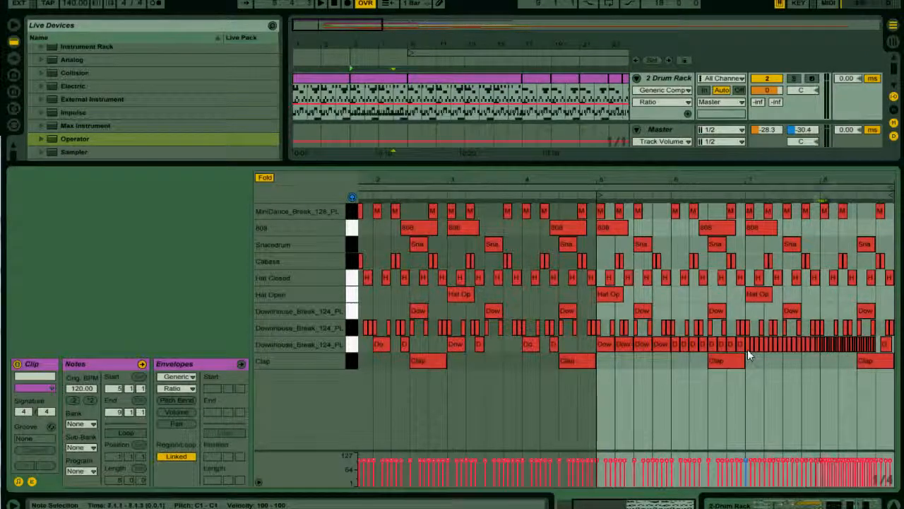
{"action": "left_click", "coordinate": [683, 291]}
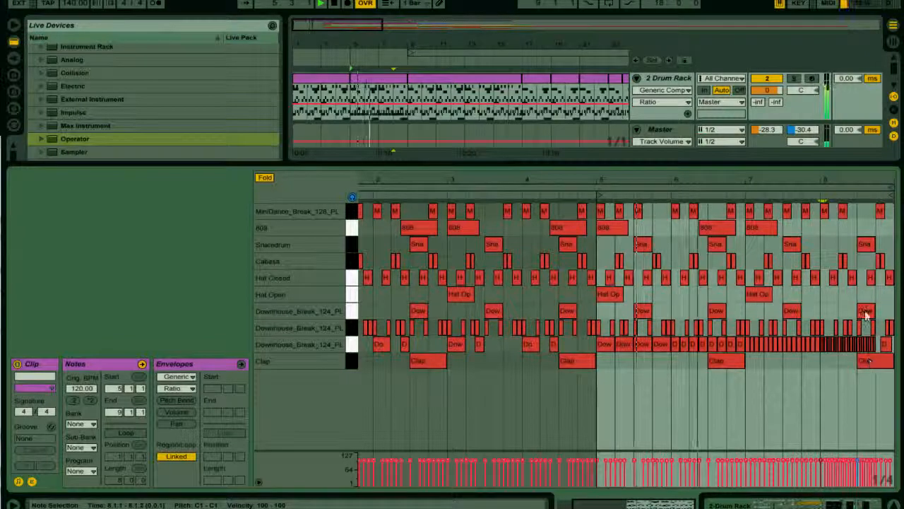
- Move the last Clap, Downhouse_Break and Snaredrum hits at 8.3 one beat later to 8.4
{"action": "left_click", "coordinate": [875, 361]}
{"action": "key", "text": "Right"}
{"action": "left_click", "coordinate": [868, 312]}
{"action": "key", "text": "Right"}
{"action": "left_click", "coordinate": [868, 244]}
{"action": "key", "text": "Right"}
- Delete the Cabasa, Hat Closed, upper-row Downhouse_Break and MiniDance_Break notes in the last half of bar 8
{"action": "left_click_drag", "start_coordinate": [866, 256], "coordinate": [893, 286]}
{"action": "key", "text": "Delete"}
{"action": "left_click_drag", "start_coordinate": [869, 323], "coordinate": [892, 334]}
{"action": "key", "text": "Delete"}
{"action": "left_click", "coordinate": [881, 214]}
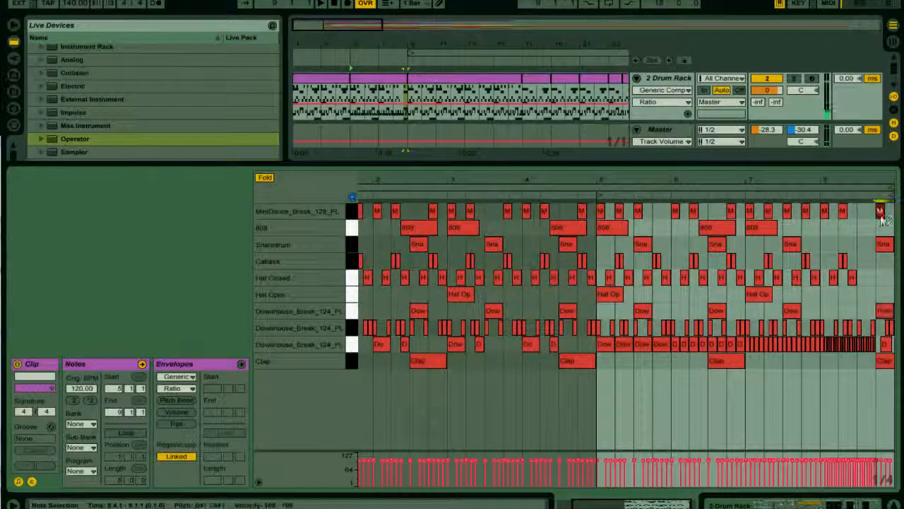
{"action": "key", "text": "Delete"}
- Reduce the note editor's height and play back the drum roll leading into bar 9
{"action": "left_click_drag", "start_coordinate": [424, 163], "coordinate": [424, 263]}
{"action": "key", "text": "space"}
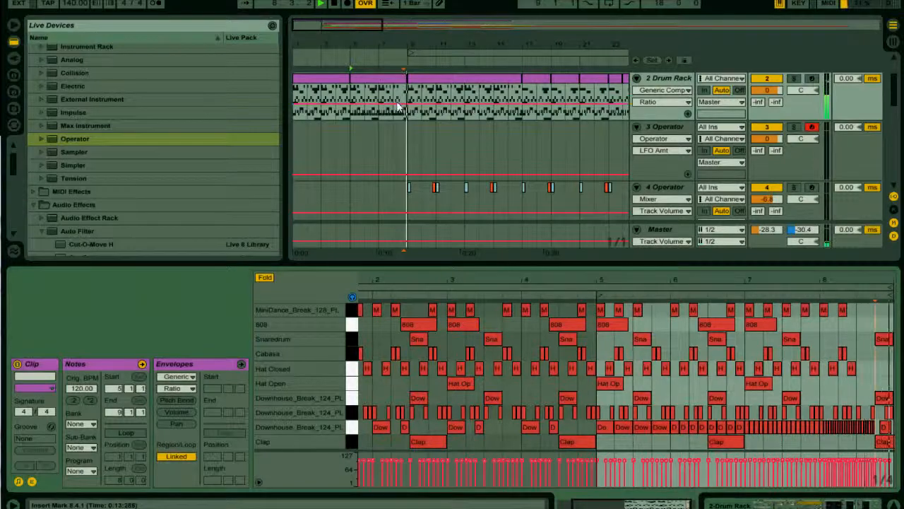
{"action": "key", "text": "space"}
{"action": "scroll", "coordinate": [456, 167], "scroll_direction": "up", "scroll_amount": 2}
{"action": "scroll", "coordinate": [371, 145], "scroll_direction": "up", "scroll_amount": 1}
{"action": "left_click", "coordinate": [366, 143]}
- Locate the 11-Audio-1 clip on the 10 Audio track and audition it from bar 33 and around bar 41
{"action": "scroll", "coordinate": [396, 163], "scroll_direction": "down", "scroll_amount": 8}
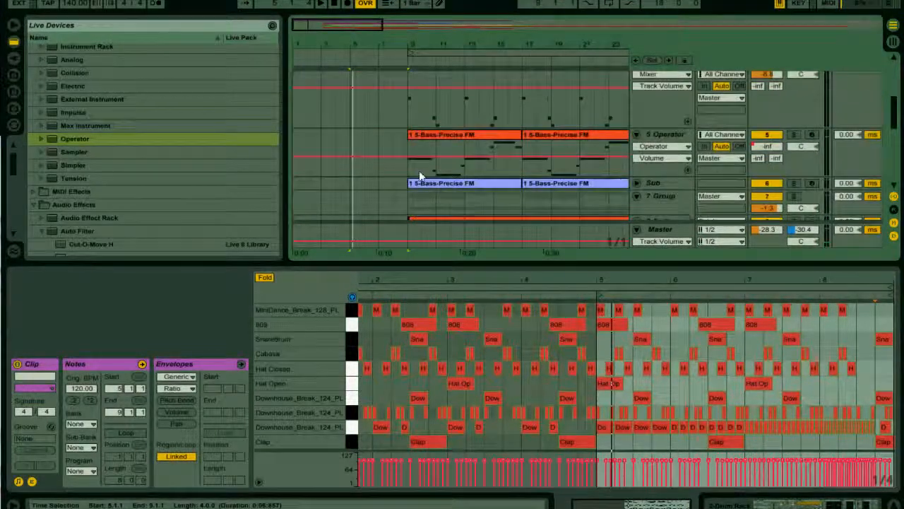
{"action": "scroll", "coordinate": [434, 188], "scroll_direction": "down", "scroll_amount": 5}
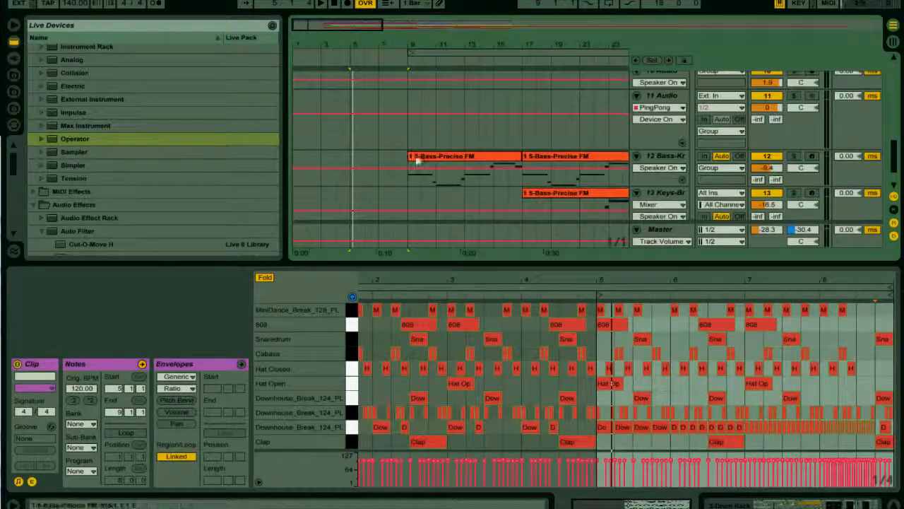
{"action": "scroll", "coordinate": [541, 180], "scroll_direction": "down", "scroll_amount": 3}
{"action": "scroll", "coordinate": [523, 159], "scroll_direction": "up", "scroll_amount": 2}
{"action": "left_click_drag", "start_coordinate": [408, 28], "coordinate": [461, 16]}
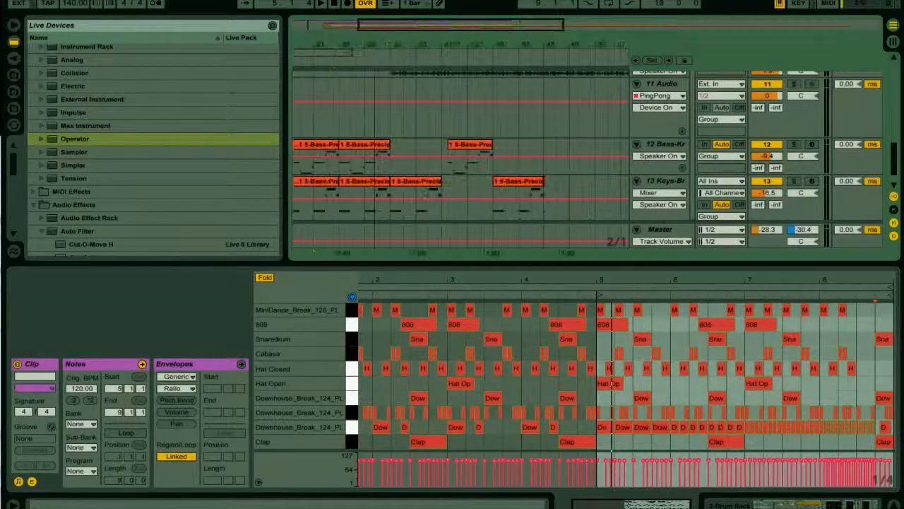
{"action": "scroll", "coordinate": [502, 136], "scroll_direction": "up", "scroll_amount": 7}
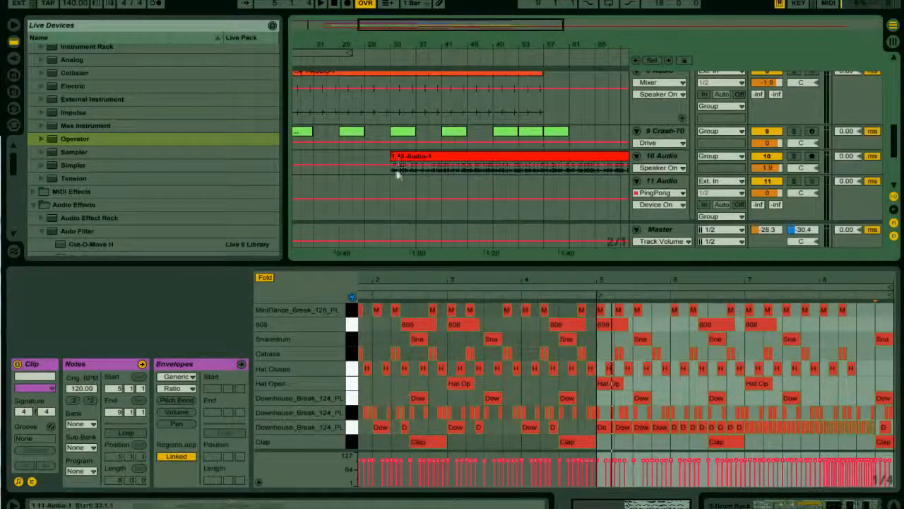
{"action": "left_click", "coordinate": [390, 176]}
{"action": "key", "text": "space"}
{"action": "key", "text": "space"}
{"action": "mouse_move", "coordinate": [405, 35]}
{"action": "left_mouse_down"}
{"action": "mouse_move", "coordinate": [405, 70]}
{"action": "mouse_move", "coordinate": [405, 41]}
{"action": "mouse_move", "coordinate": [413, 43]}
{"action": "left_mouse_up"}
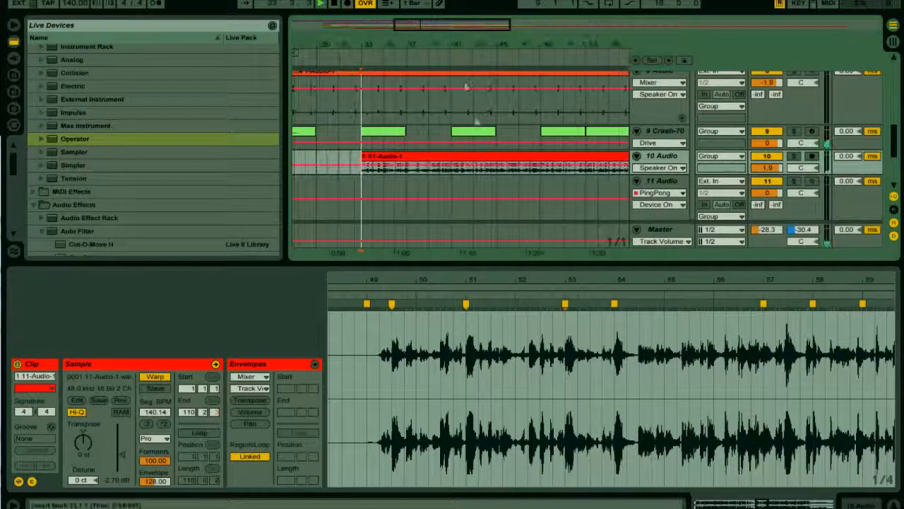
{"action": "key", "text": "space"}
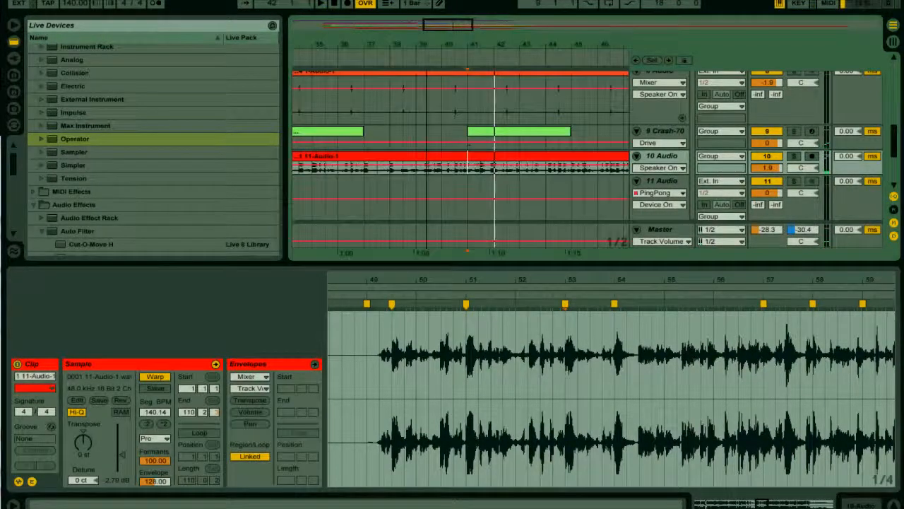
{"action": "key", "text": "plus"}
{"action": "left_click", "coordinate": [463, 178]}
{"action": "left_click", "coordinate": [461, 176]}
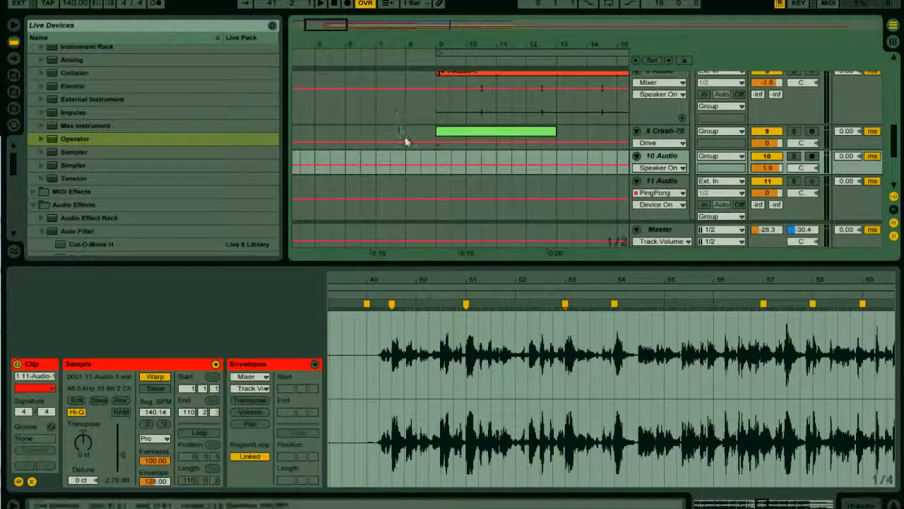
- Set the insert marker at bar 8 on the 10 Audio track and play the last bar before bar 9
{"action": "left_click", "coordinate": [411, 156]}
{"action": "key", "text": "space"}
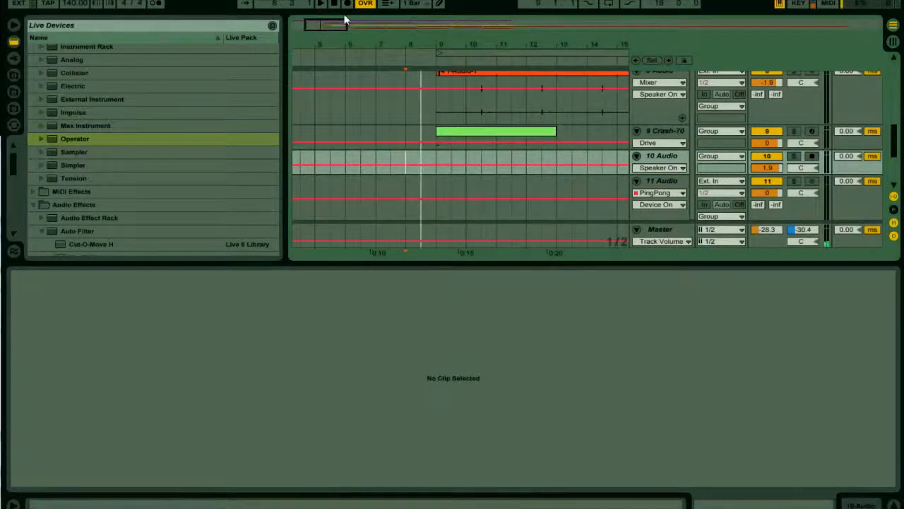
{"action": "left_click_drag", "start_coordinate": [323, 25], "coordinate": [322, 52]}
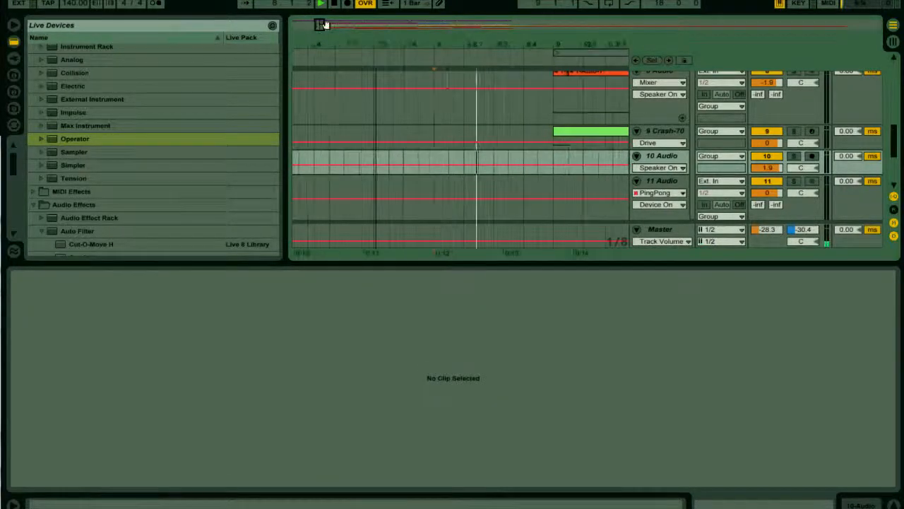
{"action": "key", "text": "space"}
{"action": "key", "text": "space"}
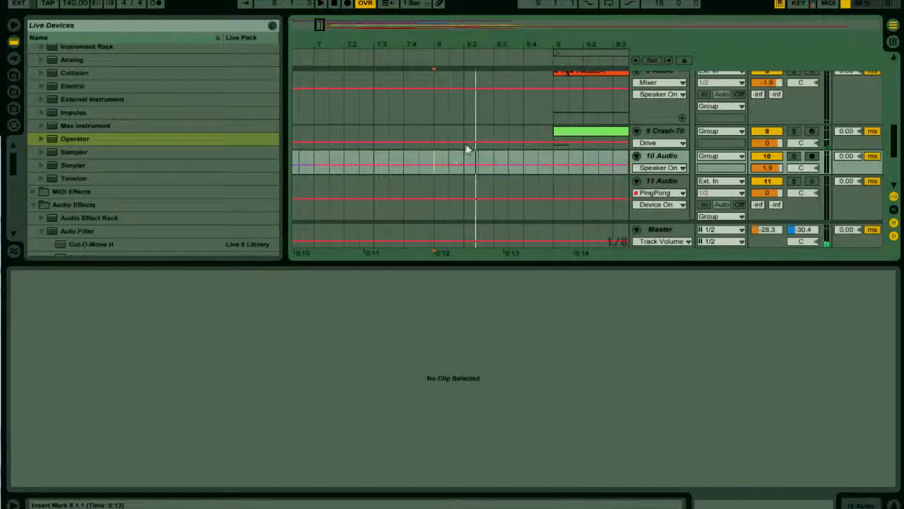
- Paste the copied clip on the 10 Audio track at 8.2.1 and play it from bar 8
{"action": "key", "text": "ctrl+v"}
{"action": "key", "text": "space"}
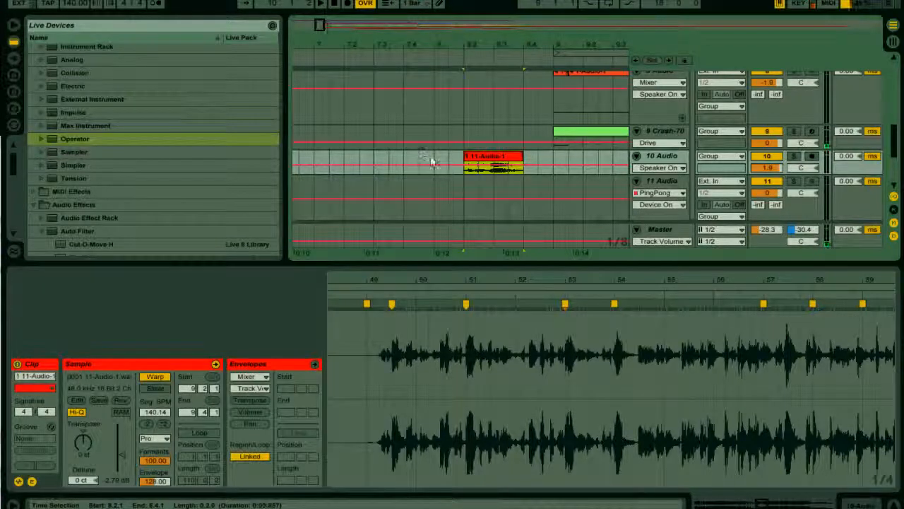
{"action": "left_click", "coordinate": [431, 155]}
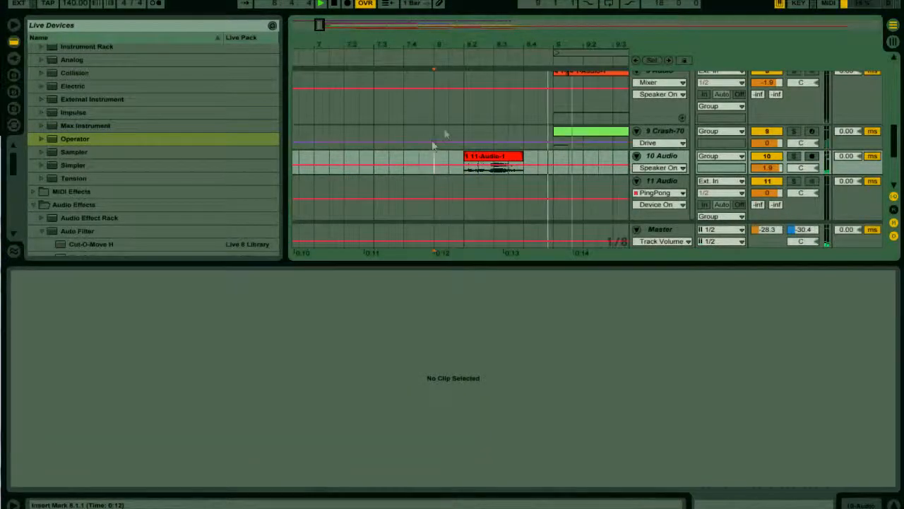
- Insert a new audio track below the Crash-70 track, move the 11-Audio-1 clip onto it and show the new track's devices
{"action": "scroll", "coordinate": [515, 136], "scroll_direction": "up", "scroll_amount": 3}
{"action": "scroll", "coordinate": [515, 136], "scroll_direction": "down", "scroll_amount": 3}
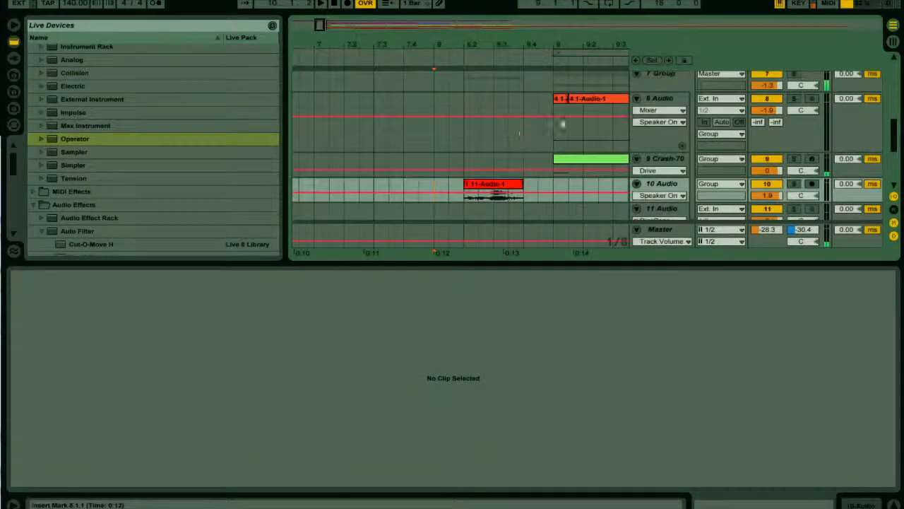
{"action": "right_click", "coordinate": [652, 164]}
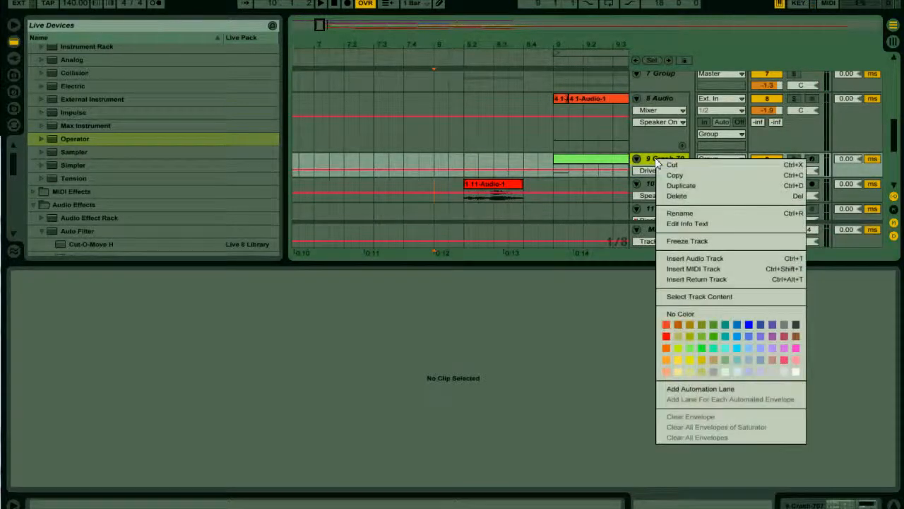
{"action": "left_click", "coordinate": [677, 259]}
{"action": "left_click_drag", "start_coordinate": [491, 198], "coordinate": [490, 186]}
{"action": "double_click", "coordinate": [653, 185]}
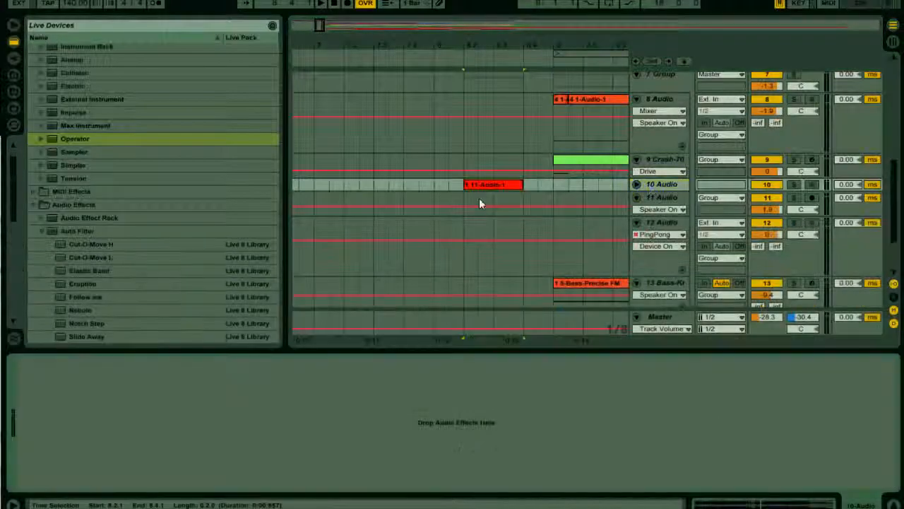
- Add a Ping Pong Delay, a Simple Delay and a second Ping Pong Delay to the new 10 Audio track
{"action": "scroll", "coordinate": [121, 229], "scroll_direction": "down", "scroll_amount": 1}
{"action": "scroll", "coordinate": [121, 232], "scroll_direction": "down", "scroll_amount": 2}
{"action": "left_click", "coordinate": [32, 117]}
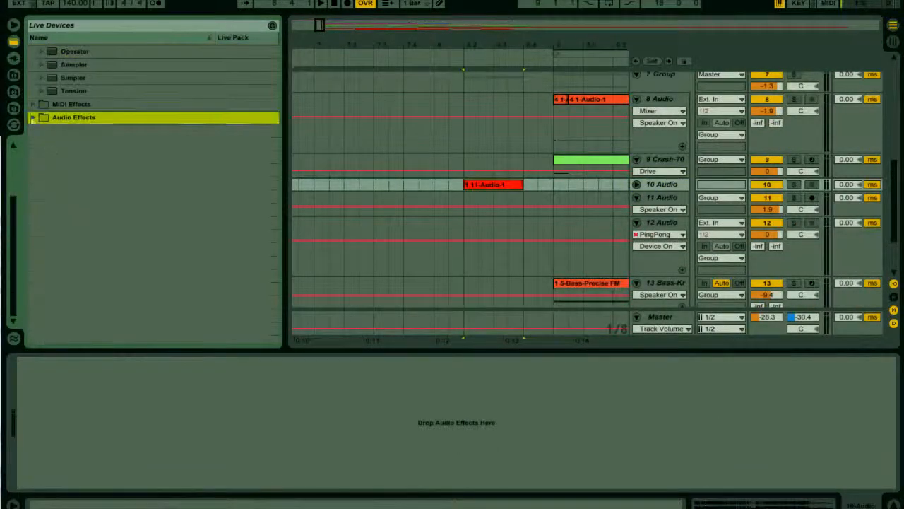
{"action": "left_click", "coordinate": [34, 117]}
{"action": "scroll", "coordinate": [76, 148], "scroll_direction": "down", "scroll_amount": 4}
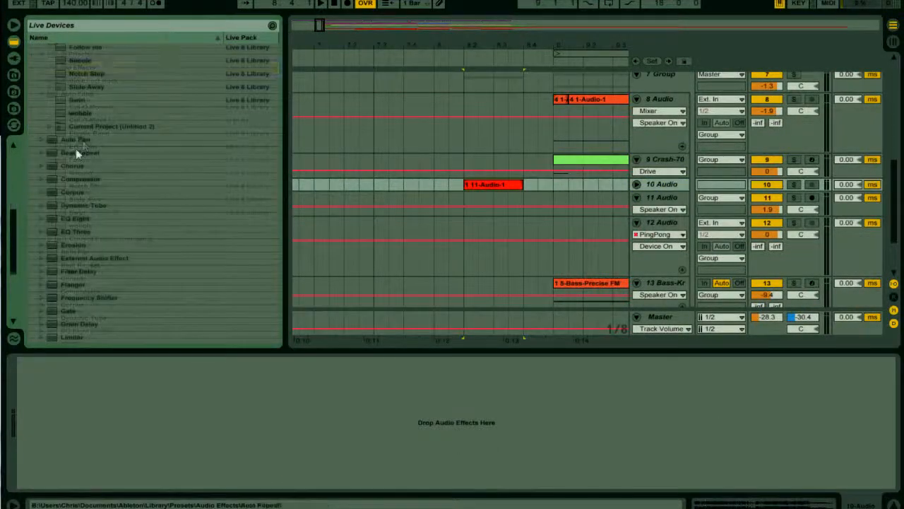
{"action": "scroll", "coordinate": [80, 258], "scroll_direction": "down", "scroll_amount": 3}
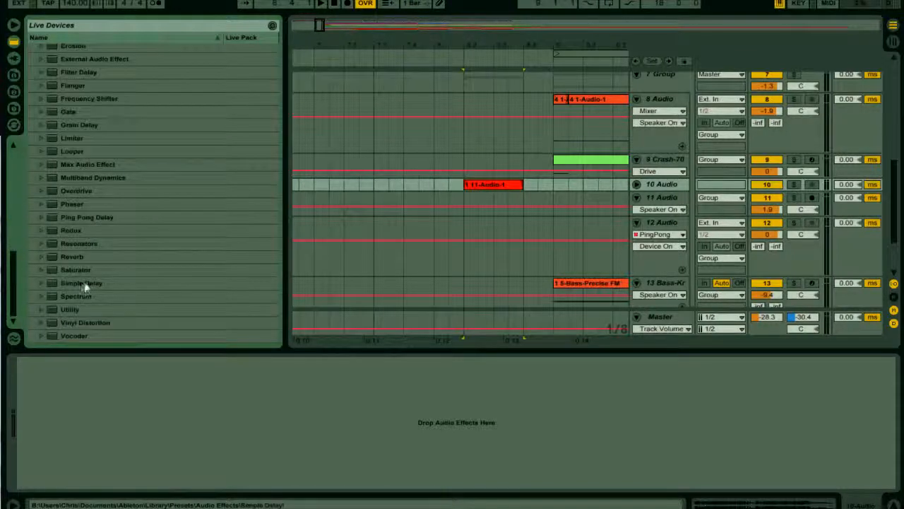
{"action": "double_click", "coordinate": [75, 220]}
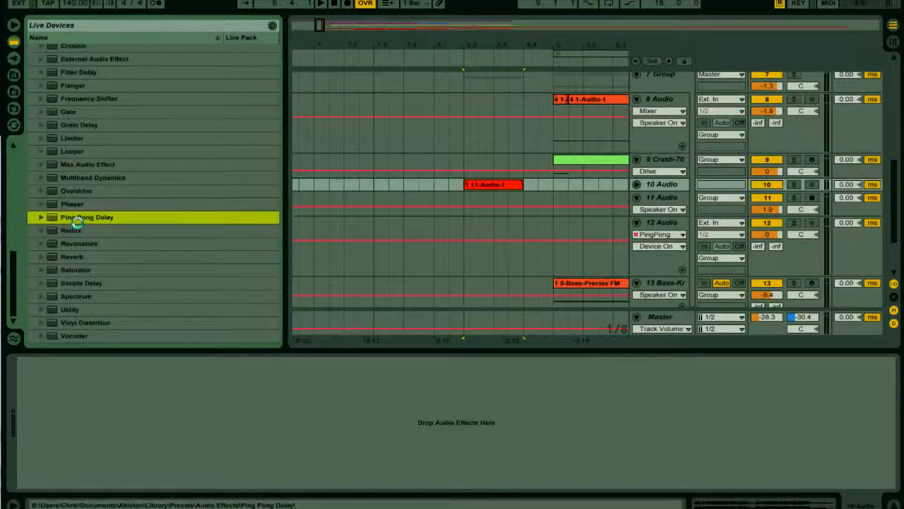
{"action": "left_click", "coordinate": [89, 271]}
{"action": "double_click", "coordinate": [92, 280]}
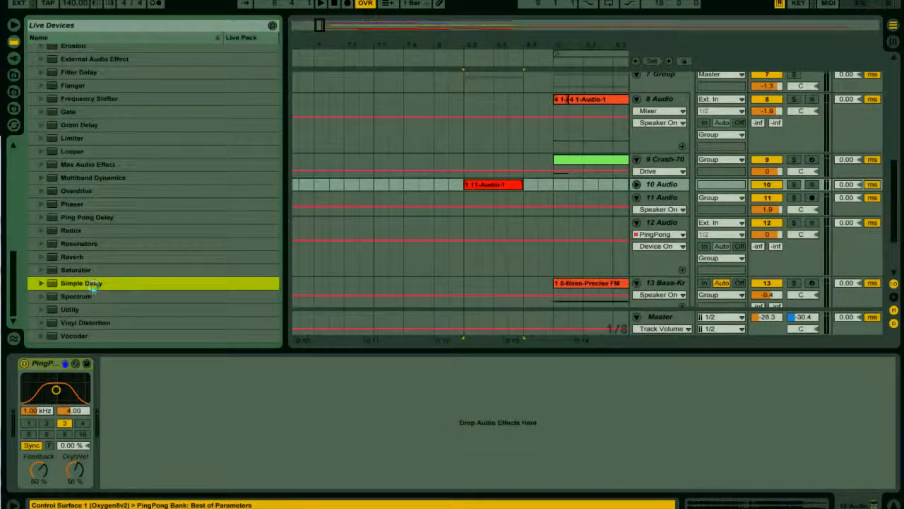
{"action": "double_click", "coordinate": [86, 219]}
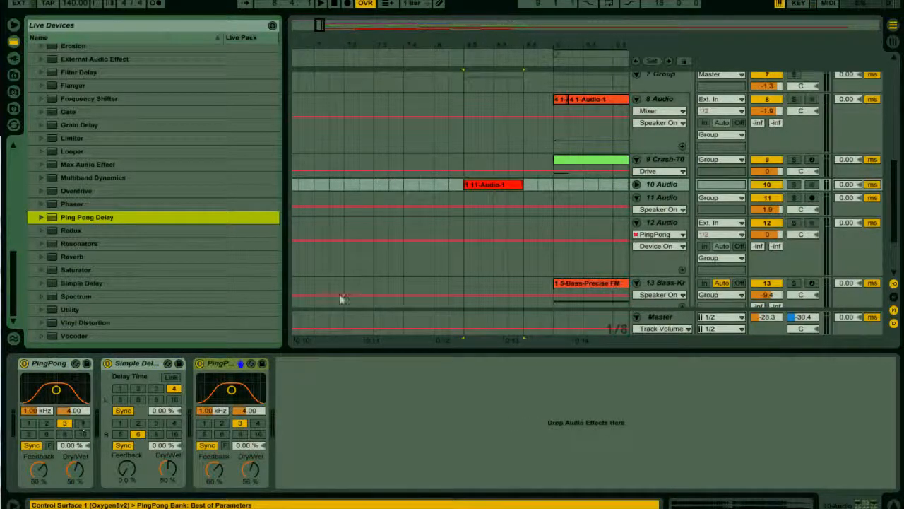
- Bypass the Simple Delay and the second Ping Pong Delay and play the clip through the first Ping Pong Delay alone
{"action": "left_click", "coordinate": [108, 363]}
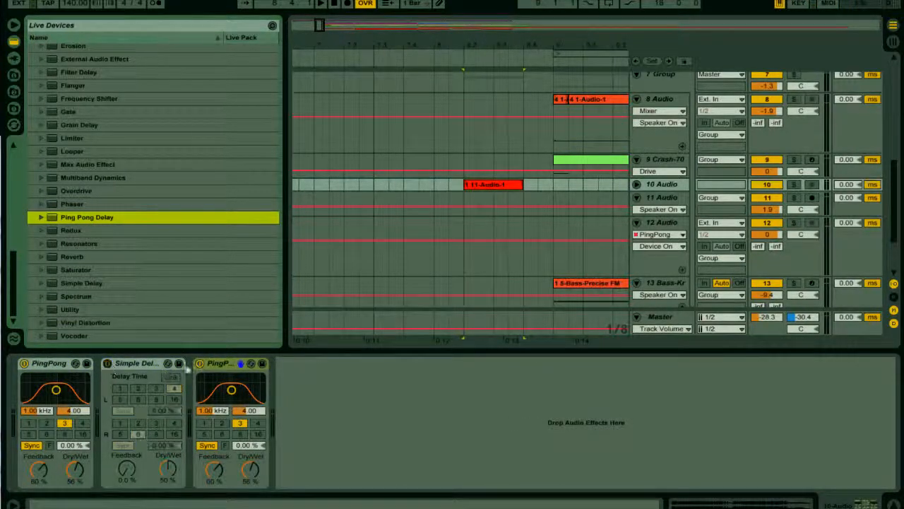
{"action": "left_click", "coordinate": [199, 364]}
{"action": "key", "text": "space"}
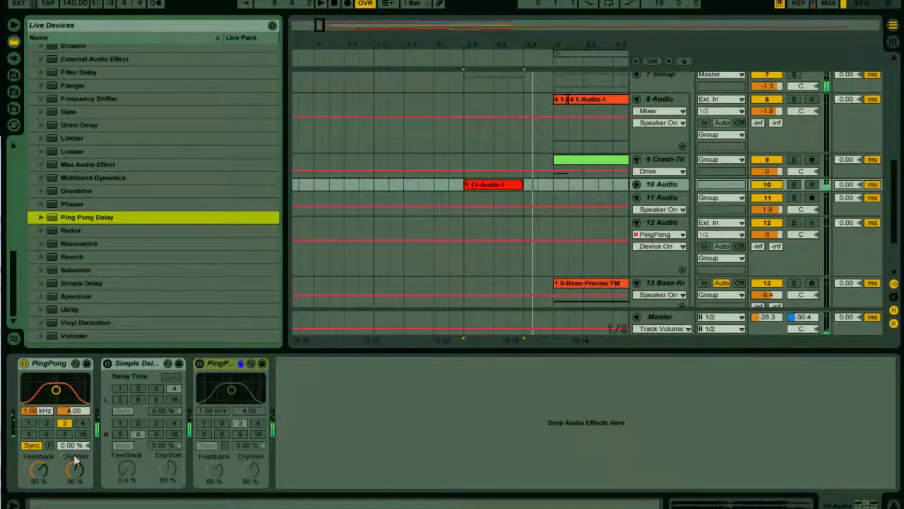
- Set the first Ping Pong Delay to beat division 1, filter 3.61 kHz with width 3.33, feedback 40% and dry/wet 46%
{"action": "left_click", "coordinate": [31, 423]}
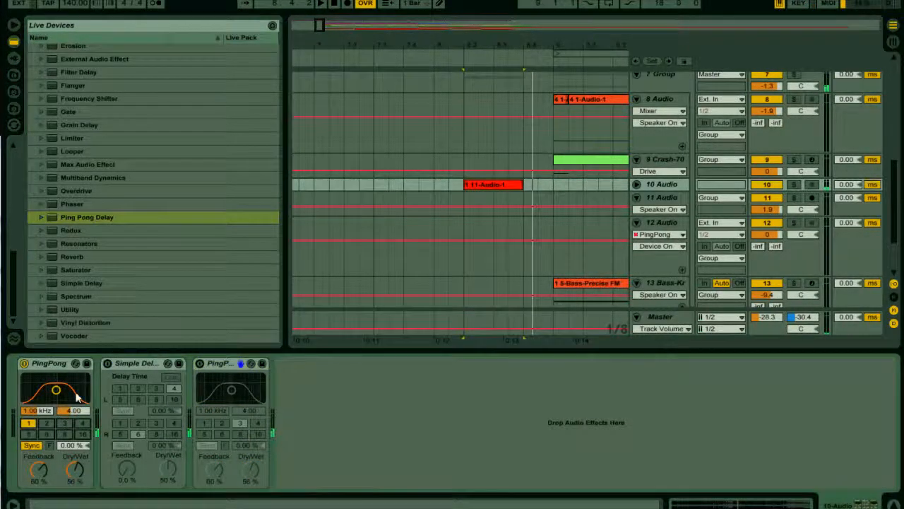
{"action": "left_click_drag", "start_coordinate": [57, 394], "coordinate": [69, 392]}
{"action": "left_click_drag", "start_coordinate": [40, 469], "coordinate": [71, 474]}
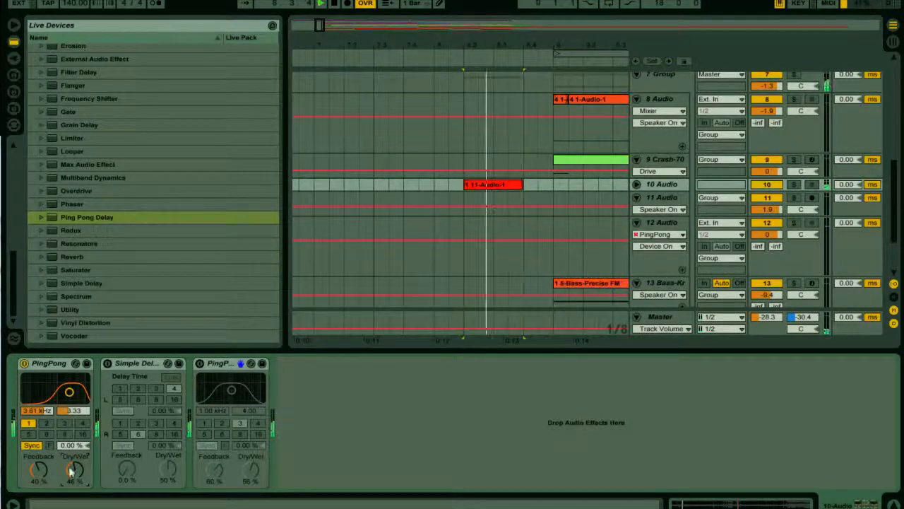
- Enable the Simple Delay and set both left and right delay times to 3, feedback to 72% and dry/wet to 40%, auditioning the result
{"action": "left_click", "coordinate": [108, 363]}
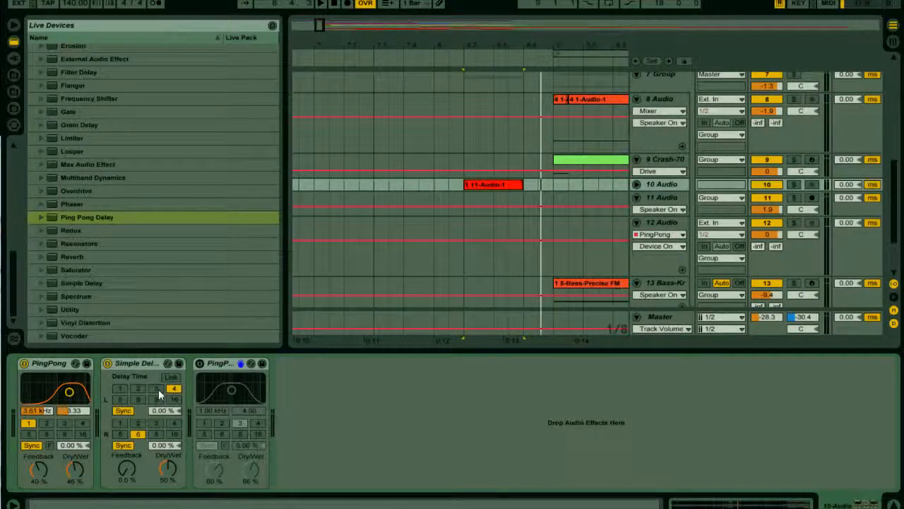
{"action": "left_click", "coordinate": [156, 389]}
{"action": "left_click", "coordinate": [124, 423]}
{"action": "left_click_drag", "start_coordinate": [124, 475], "coordinate": [123, 452]}
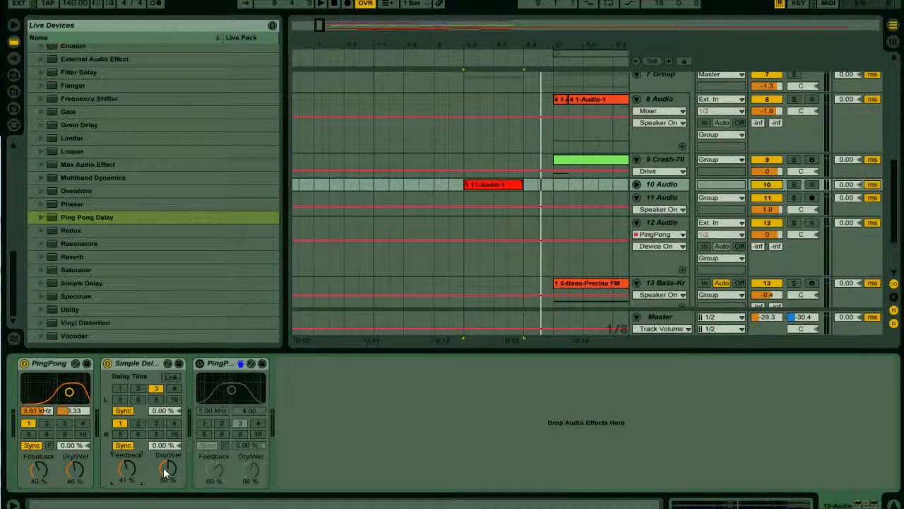
{"action": "key", "text": "space"}
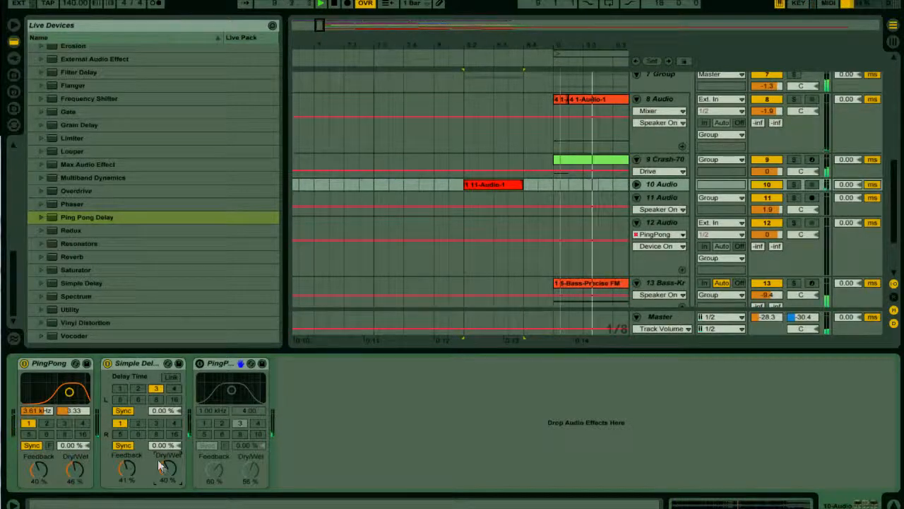
{"action": "left_click_drag", "start_coordinate": [129, 468], "coordinate": [148, 436]}
{"action": "left_click", "coordinate": [156, 423]}
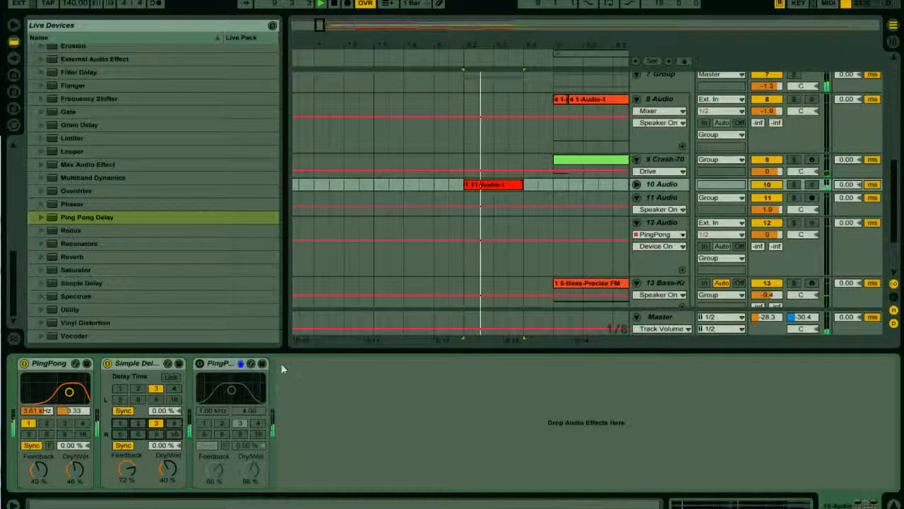
{"action": "key", "text": "space"}
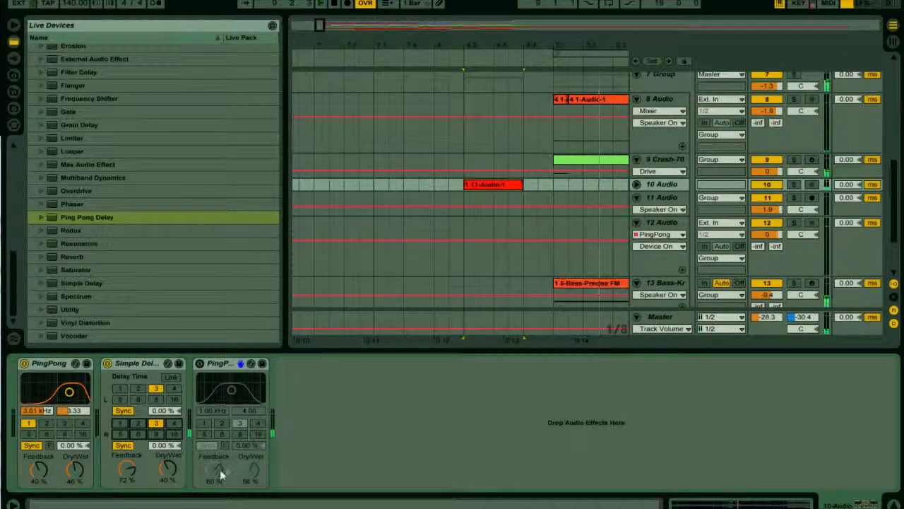
- Enable the second Ping Pong Delay, set its beat division to 4, feedback to 50% and dry/wet to 48%, and audition the clip
{"action": "left_click", "coordinate": [200, 364]}
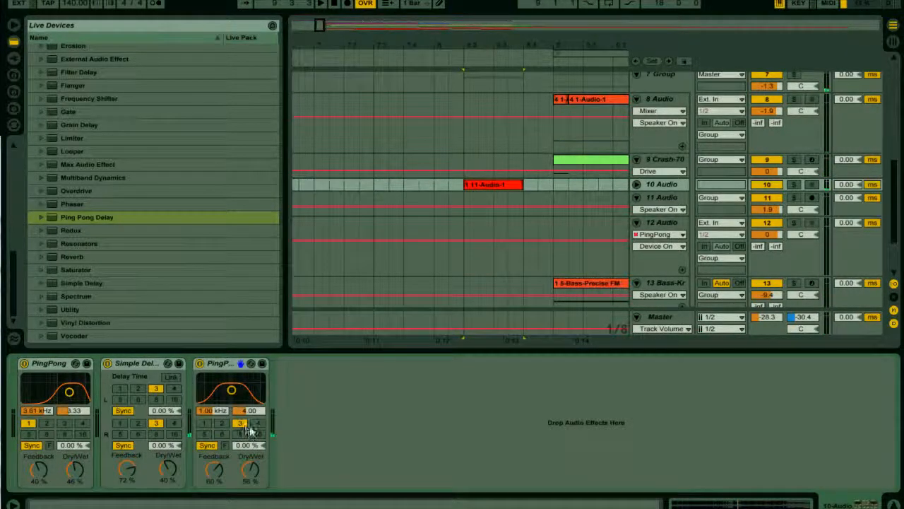
{"action": "scroll", "coordinate": [565, 272], "scroll_direction": "down", "scroll_amount": 1}
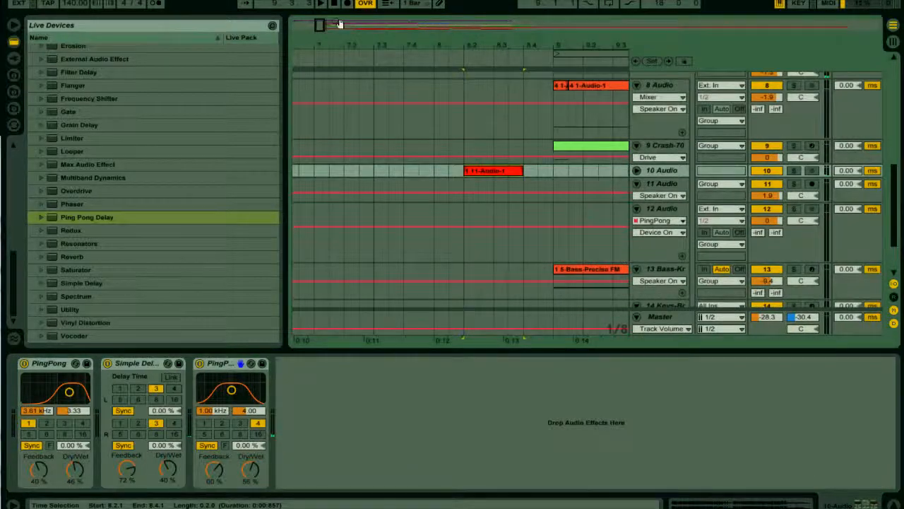
{"action": "key", "text": "space"}
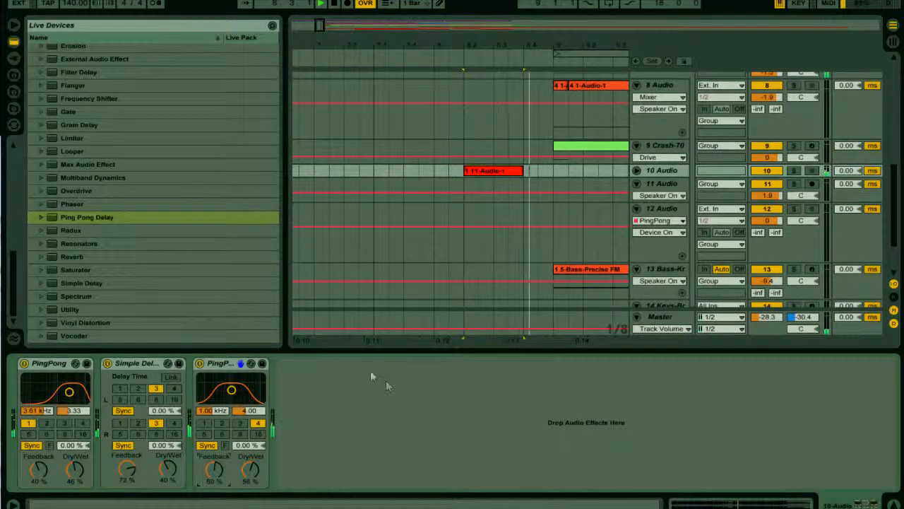
{"action": "key", "text": "space"}
{"action": "left_click_drag", "start_coordinate": [253, 474], "coordinate": [253, 482]}
{"action": "key", "text": "space"}
{"action": "key", "text": "space"}
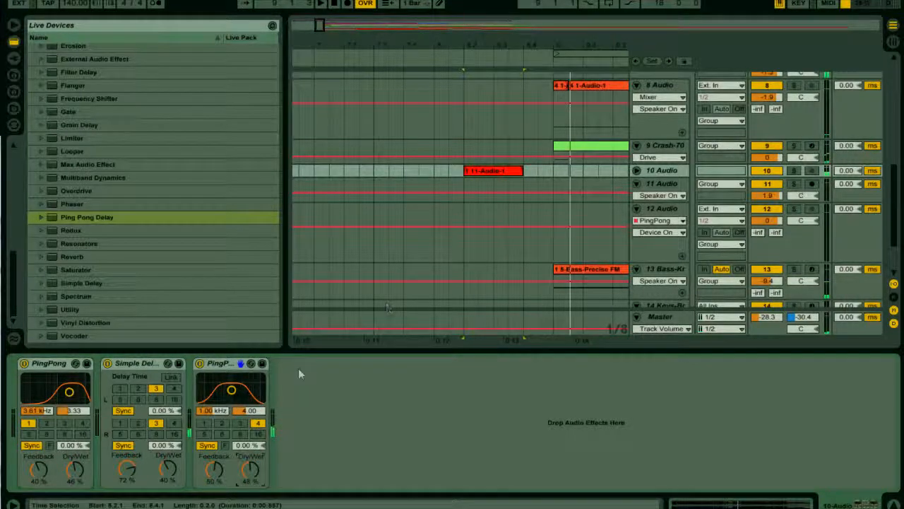
- Group the two Ping Pong Delays and the Simple Delay into one Audio Effect Rack
{"action": "left_click", "coordinate": [66, 383]}
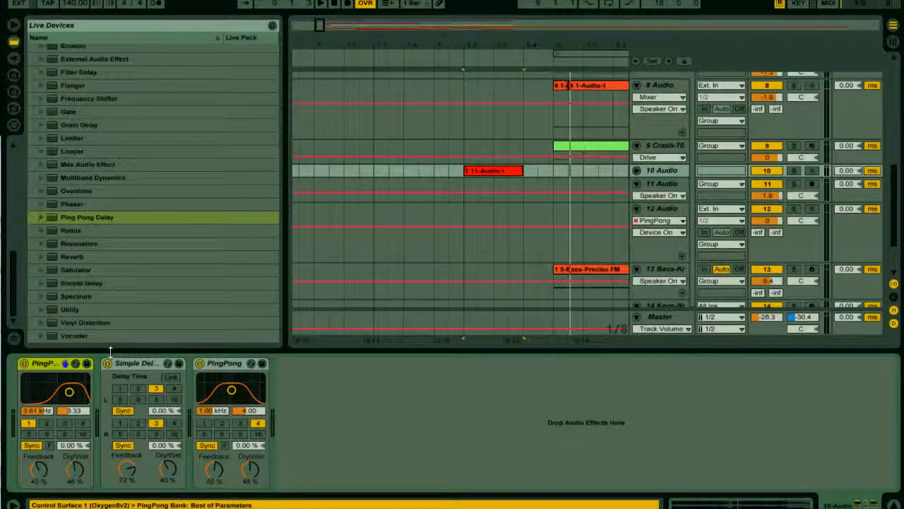
{"action": "left_click", "coordinate": [225, 365]}
{"action": "right_click", "coordinate": [217, 363]}
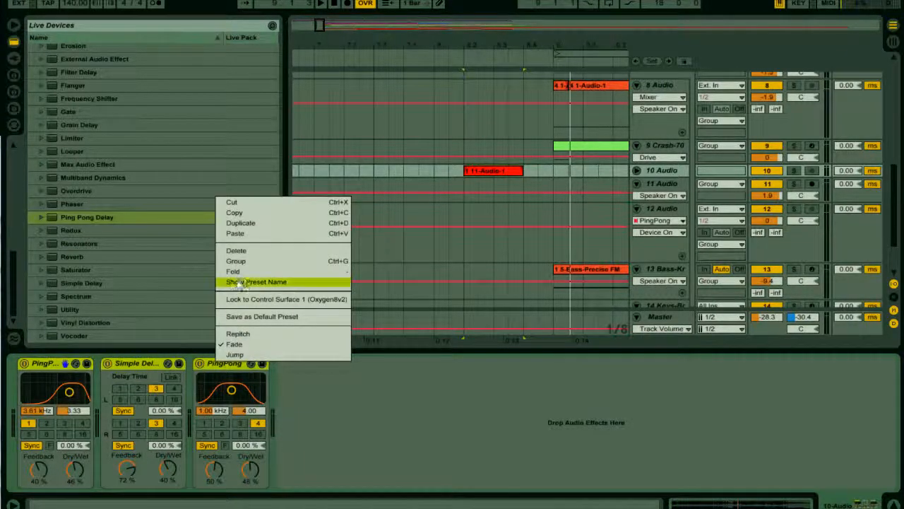
{"action": "left_click", "coordinate": [250, 260]}
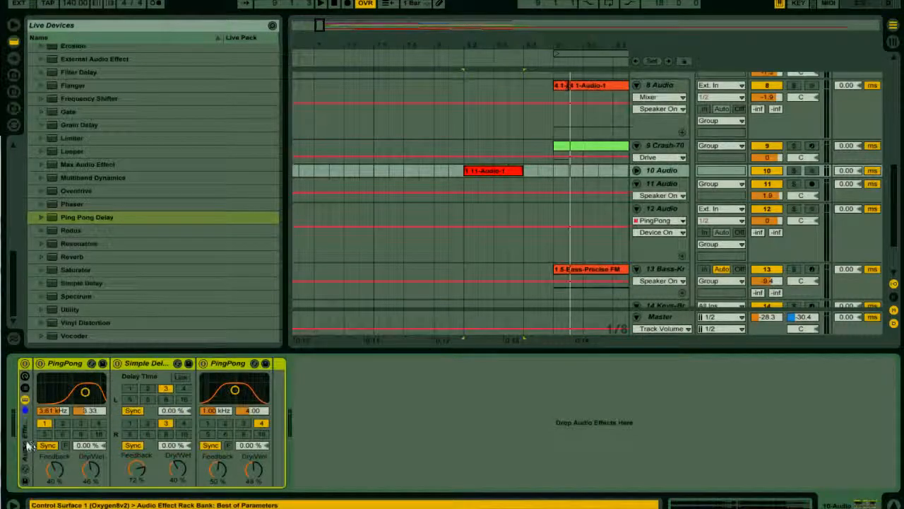
{"action": "double_click", "coordinate": [27, 446]}
{"action": "double_click", "coordinate": [27, 445]}
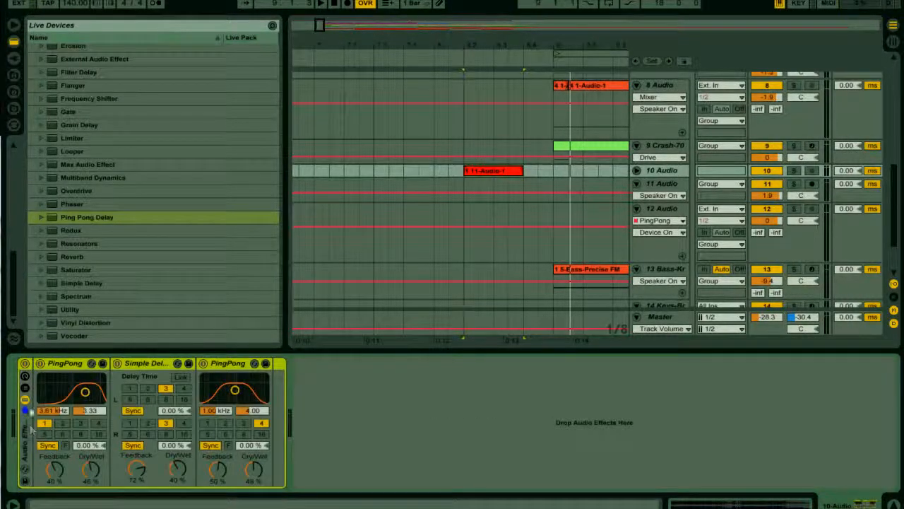
- Show the rack's chain list and set the chain volume to -2.0 dB while auditioning the clip
{"action": "left_click", "coordinate": [26, 388]}
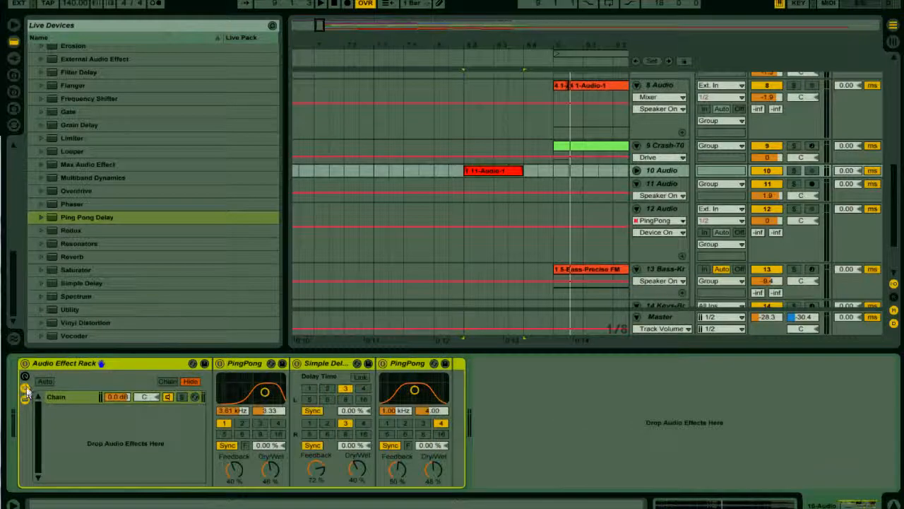
{"action": "left_click", "coordinate": [61, 397]}
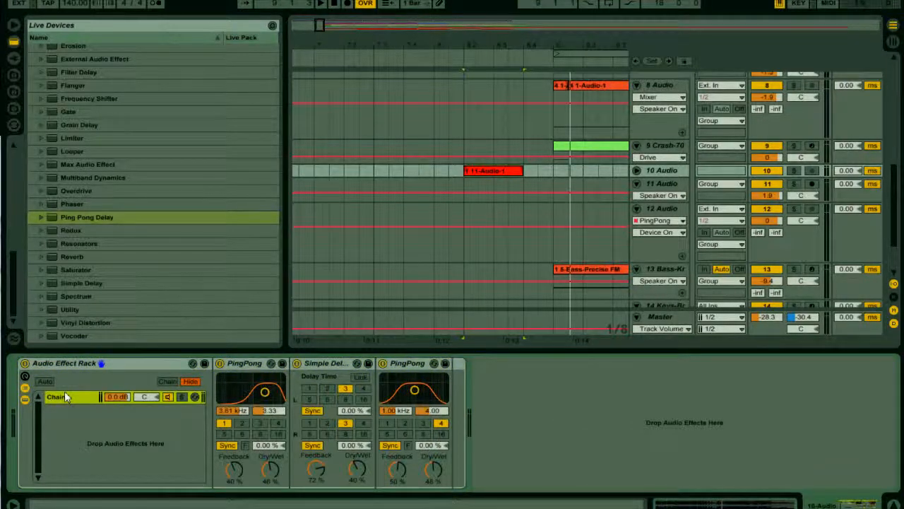
{"action": "left_click_drag", "start_coordinate": [116, 396], "coordinate": [116, 311]}
{"action": "key", "text": "space"}
{"action": "key", "text": "space"}
{"action": "key", "text": "space"}
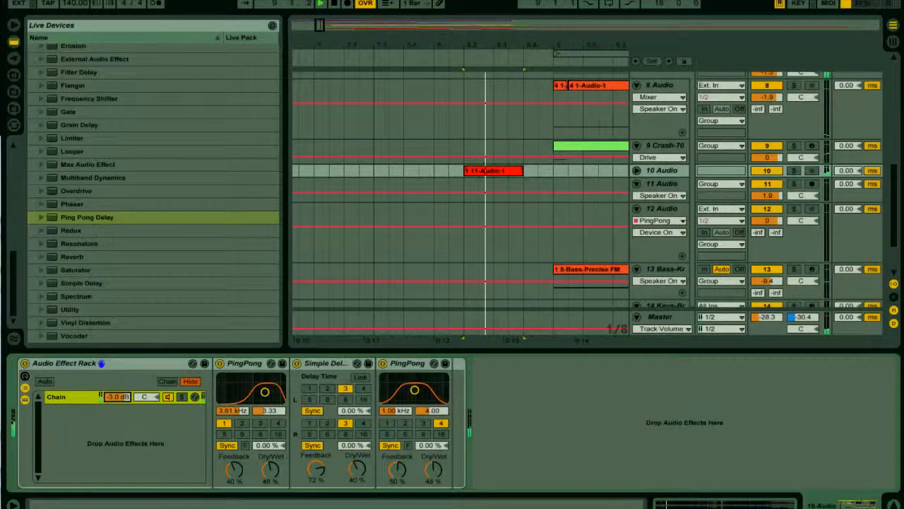
{"action": "left_click_drag", "start_coordinate": [116, 397], "coordinate": [116, 393]}
{"action": "key", "text": "space"}
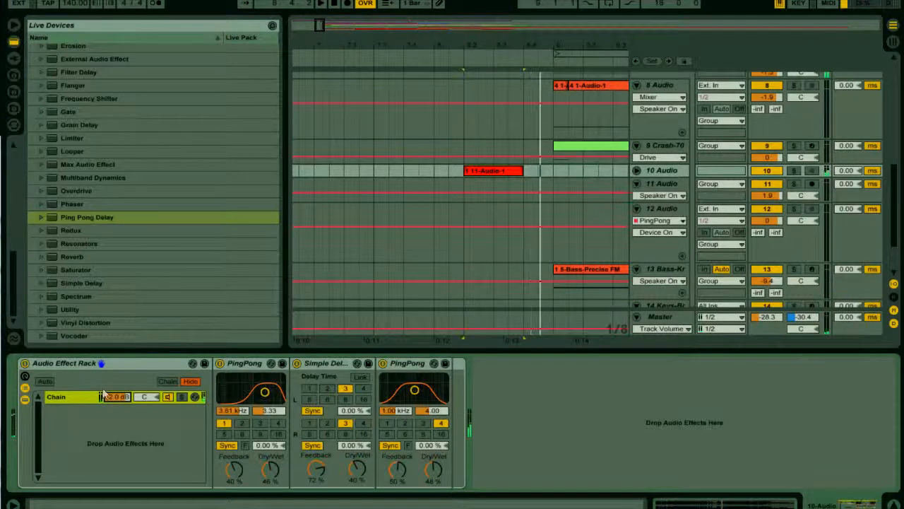
- Show the rack's macro controls and map the first Ping Pong Delay's Dry/Wet to Macro 1
{"action": "left_click", "coordinate": [25, 376]}
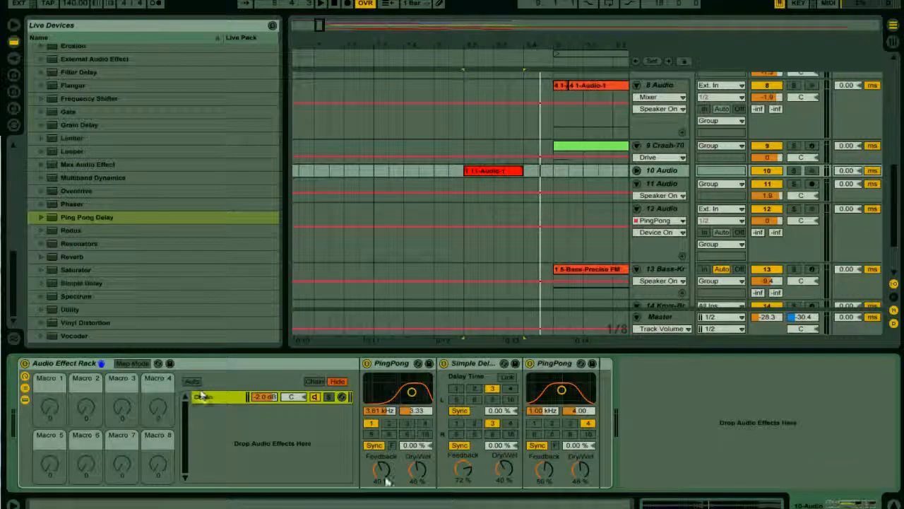
{"action": "right_click", "coordinate": [419, 471]}
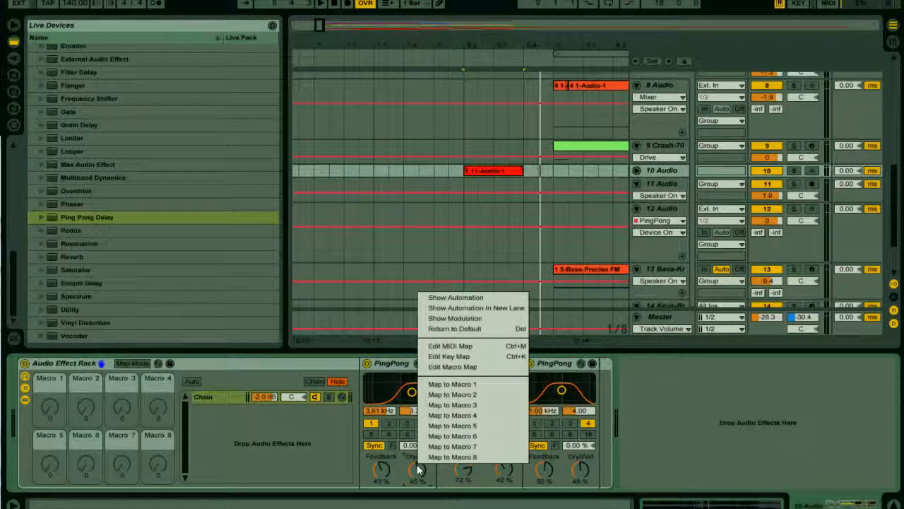
{"action": "left_click", "coordinate": [449, 385]}
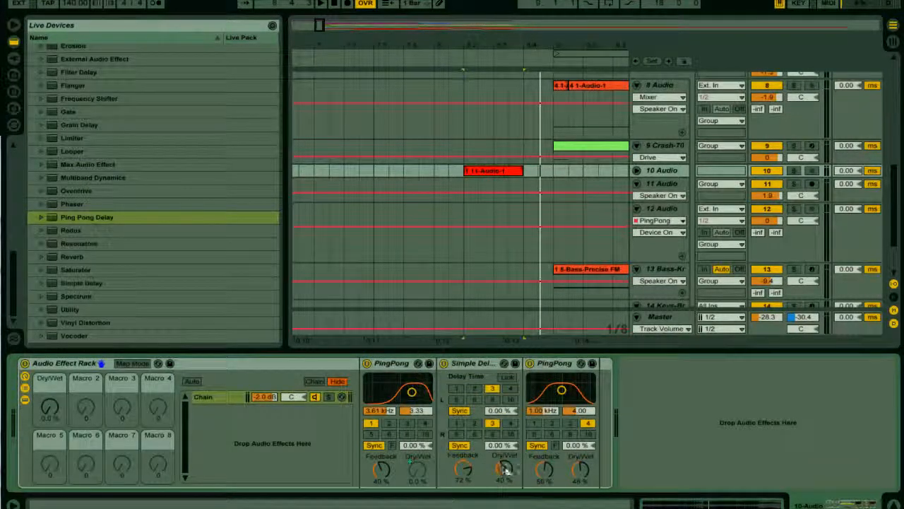
- Map the Dry/Wet of the Simple Delay and the second Ping Pong Delay to the rack's first macro, and test the macro during playback
{"action": "right_click", "coordinate": [503, 469]}
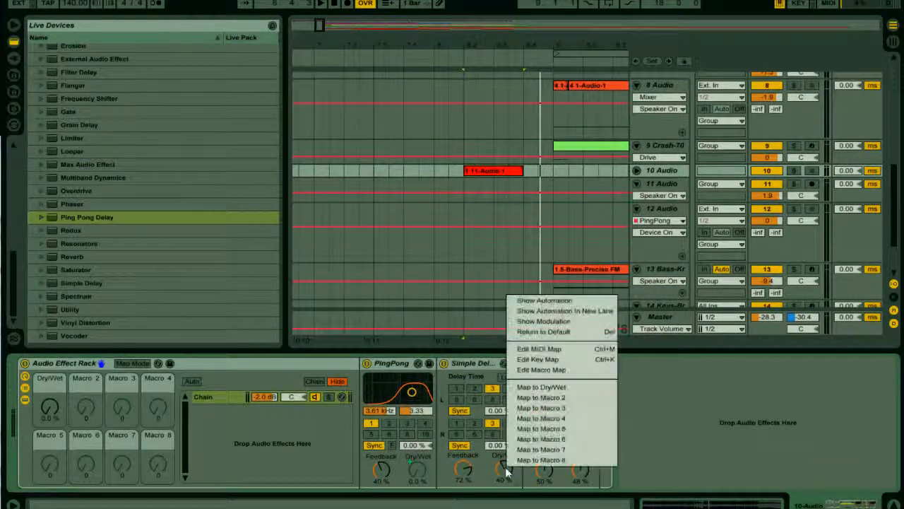
{"action": "left_click", "coordinate": [533, 387]}
{"action": "right_click", "coordinate": [579, 469]}
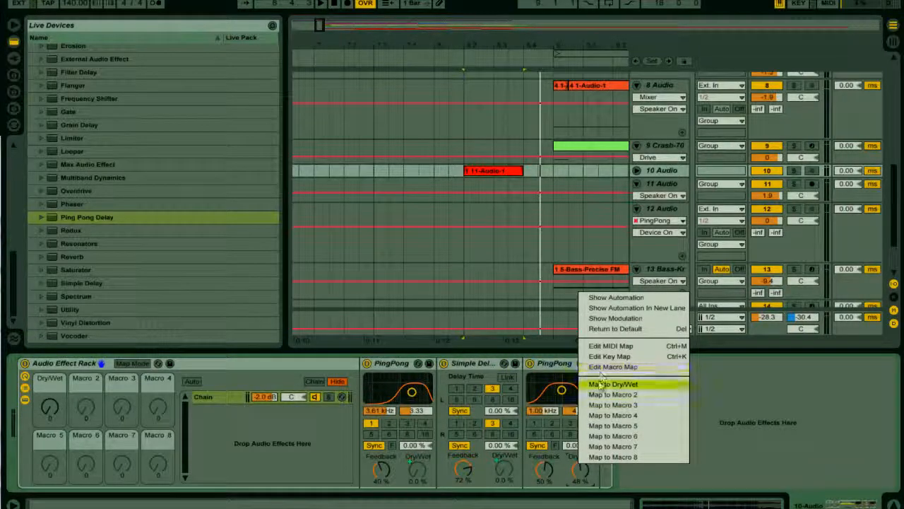
{"action": "left_click", "coordinate": [600, 382]}
{"action": "key", "text": "space"}
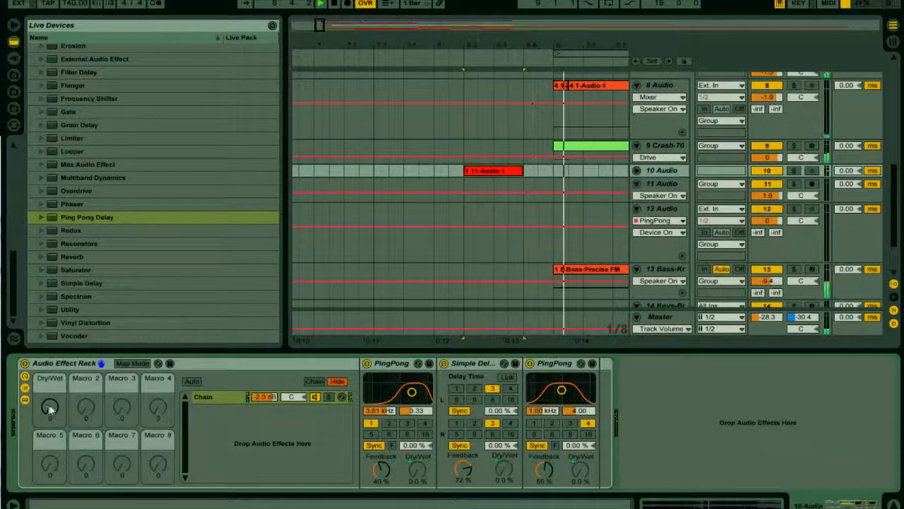
{"action": "mouse_move", "coordinate": [51, 415]}
{"action": "left_mouse_down"}
{"action": "mouse_move", "coordinate": [51, 386]}
{"action": "mouse_move", "coordinate": [51, 410]}
{"action": "left_mouse_up"}
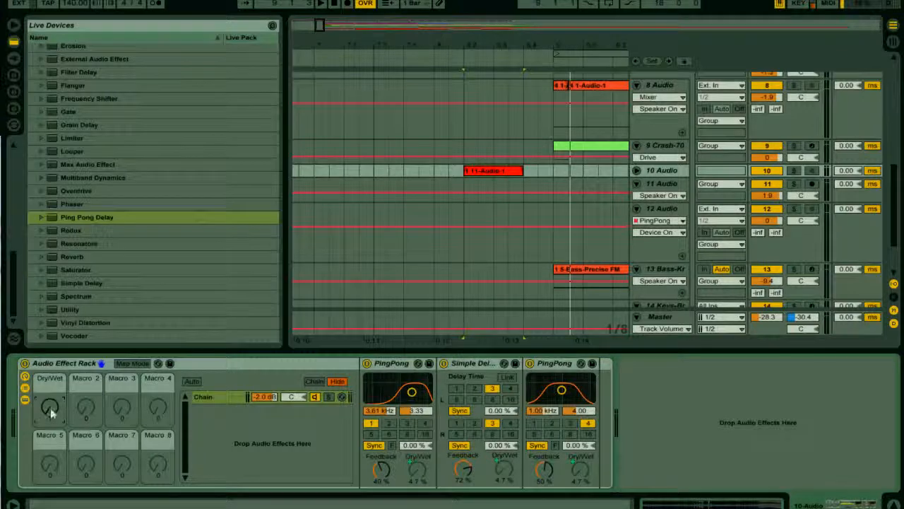
- Show the Dry/Wet macro's automation on track 10 and ramp it from 0 mid-clip to 127 at the clip's end
{"action": "right_click", "coordinate": [50, 407]}
{"action": "left_click", "coordinate": [89, 202]}
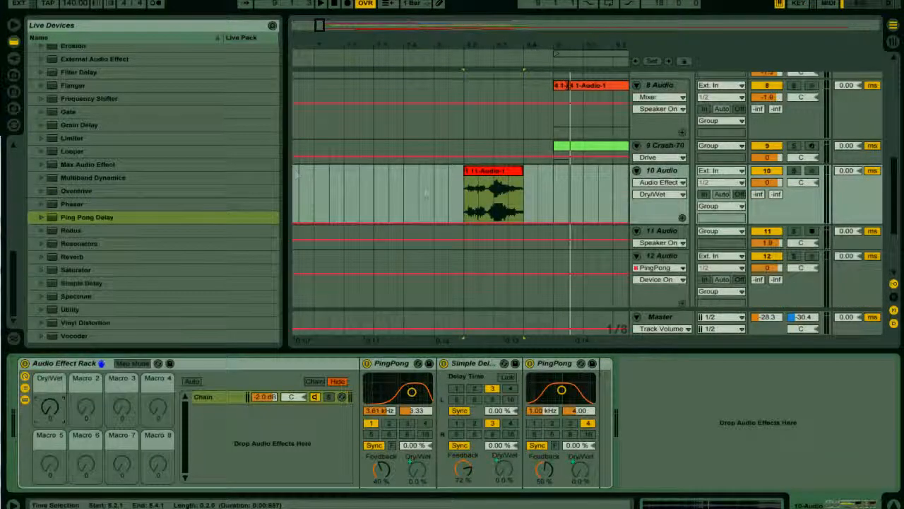
{"action": "left_click", "coordinate": [494, 223]}
{"action": "left_click_drag", "start_coordinate": [519, 221], "coordinate": [522, 183]}
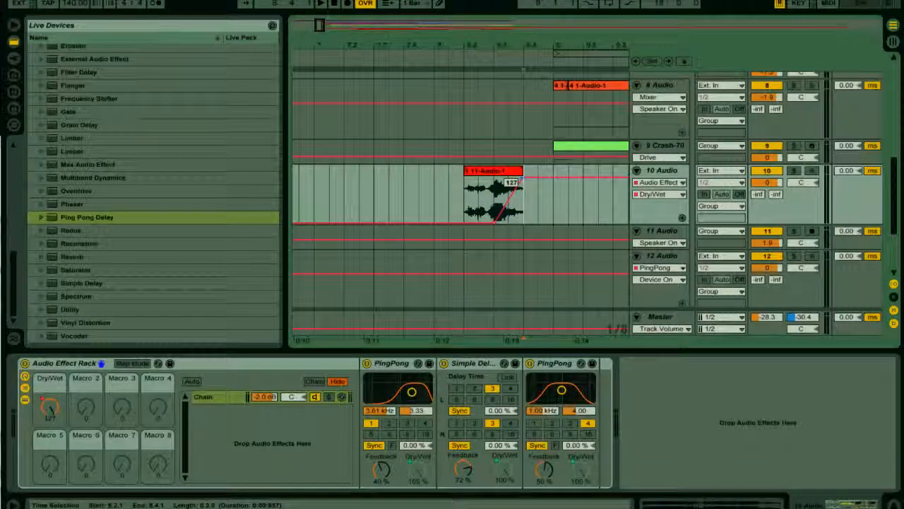
- Audition the Dry/Wet ramp, lower its end point to 65 and audition the clip again
{"action": "key", "text": "space"}
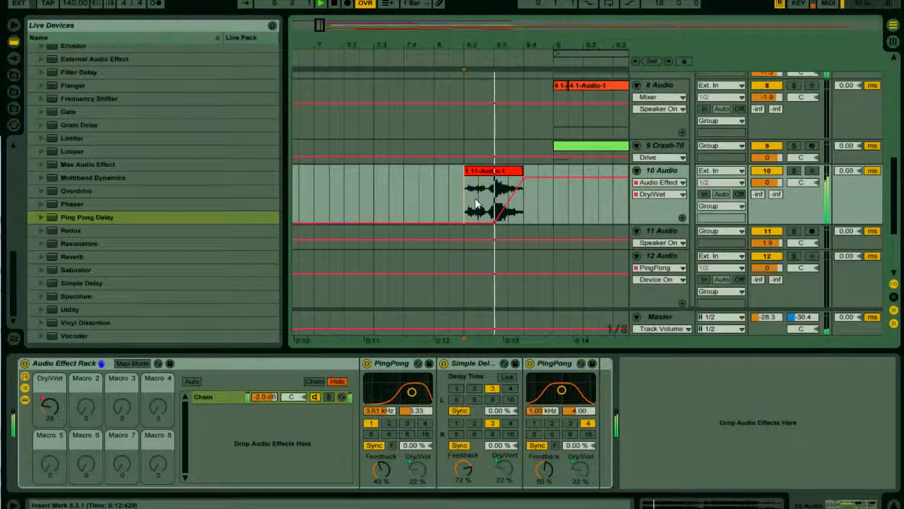
{"action": "key", "text": "space"}
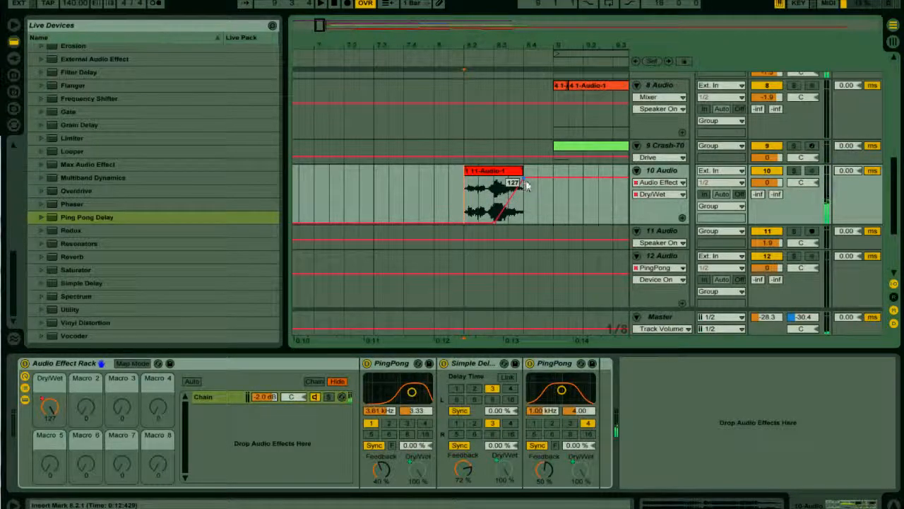
{"action": "left_click_drag", "start_coordinate": [526, 185], "coordinate": [523, 199]}
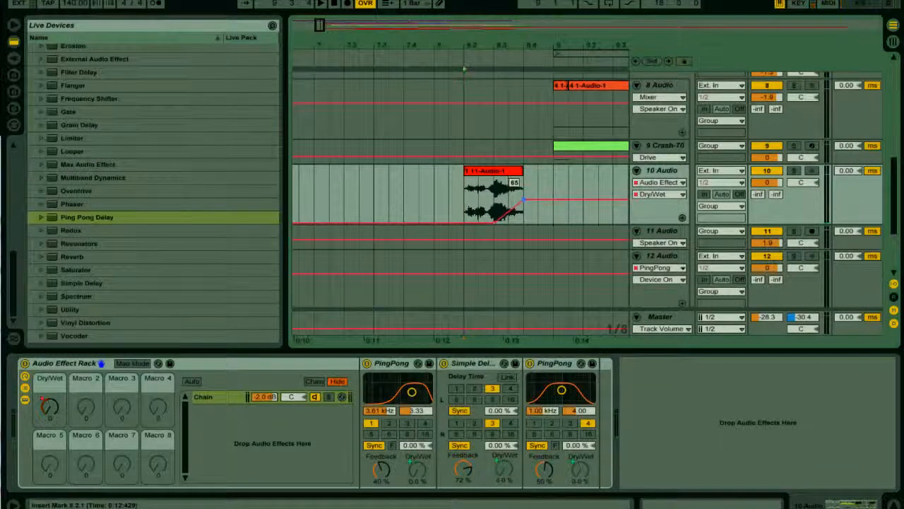
{"action": "key", "text": "space"}
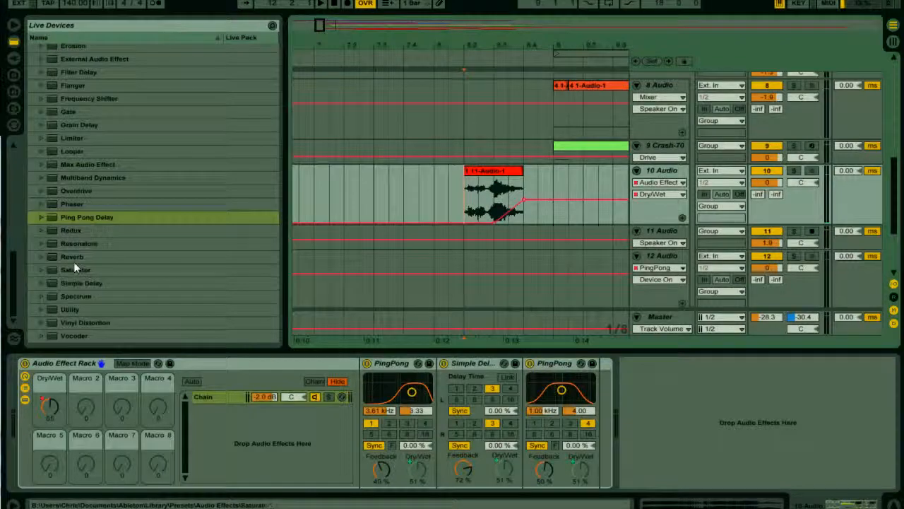
- Add a Reverb after the second Ping Pong Delay, load its Subtle preset and start playback of the clip
{"action": "left_click_drag", "start_coordinate": [68, 255], "coordinate": [218, 396]}
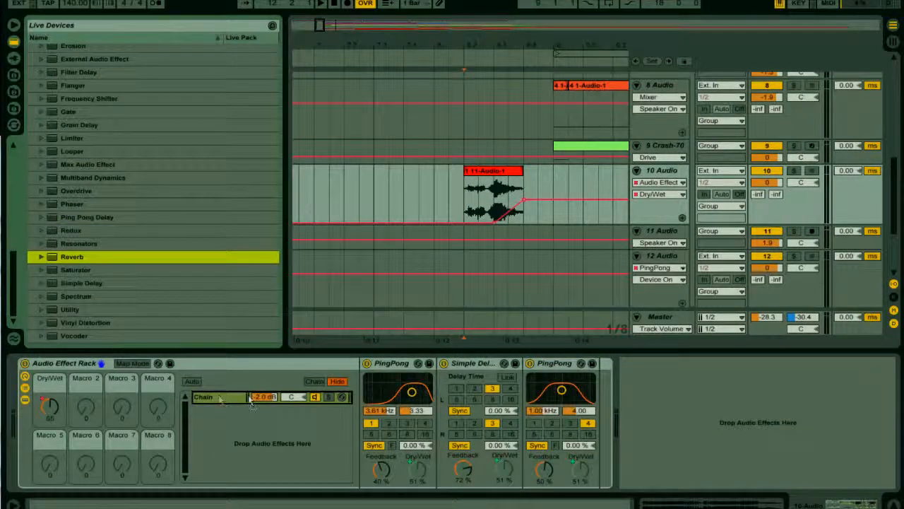
{"action": "left_click_drag", "start_coordinate": [466, 386], "coordinate": [606, 416]}
{"action": "left_click", "coordinate": [877, 363]}
{"action": "scroll", "coordinate": [126, 216], "scroll_direction": "down", "scroll_amount": 2}
{"action": "scroll", "coordinate": [126, 215], "scroll_direction": "down", "scroll_amount": 2}
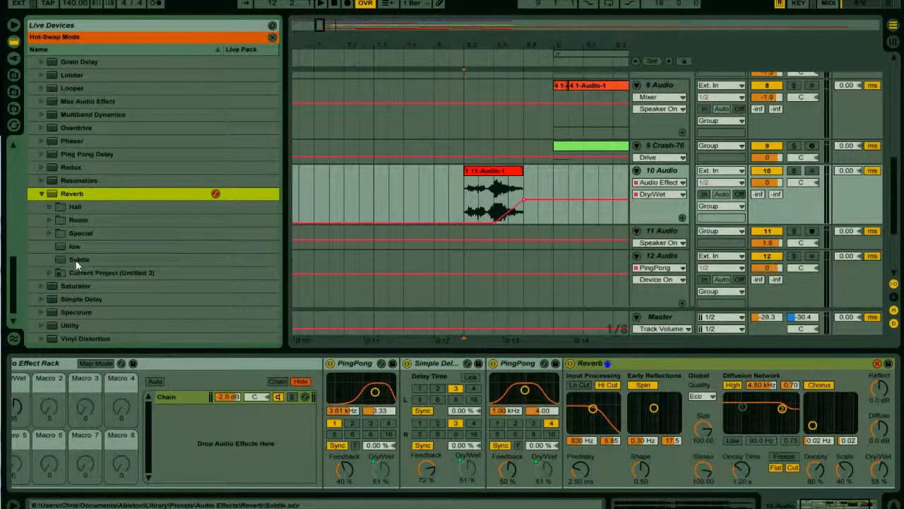
{"action": "left_click", "coordinate": [76, 260]}
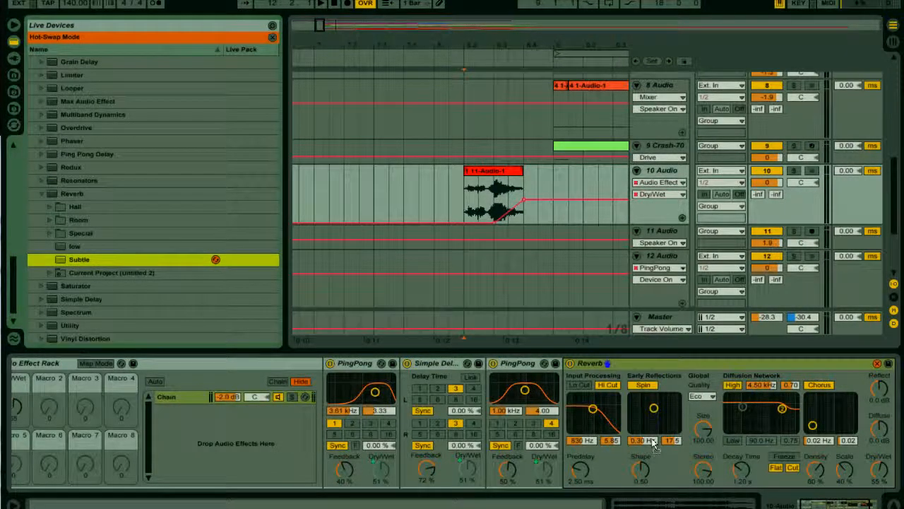
{"action": "key", "text": "Return"}
{"action": "key", "text": "space"}
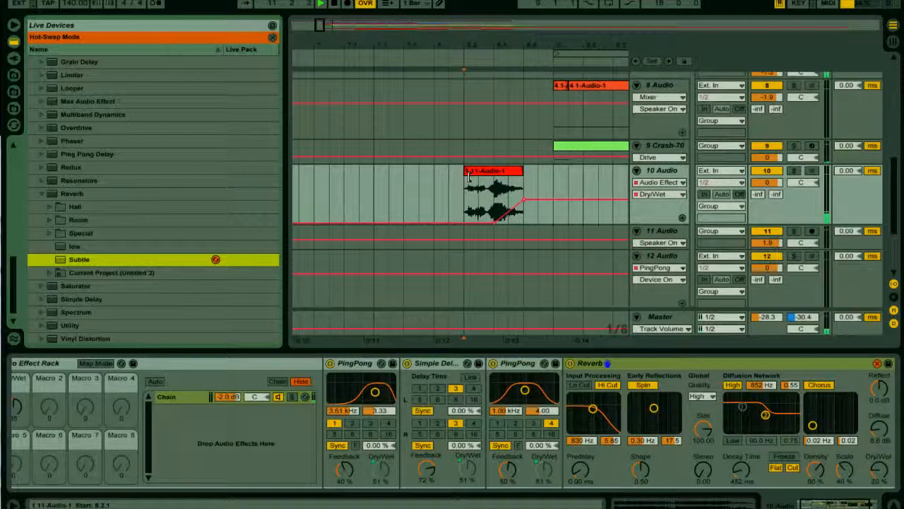
{"action": "key", "text": "Escape"}
- Audition the clip on track 10 with the delay ramp and the reverb
{"action": "scroll", "coordinate": [516, 215], "scroll_direction": "up", "scroll_amount": 9}
{"action": "scroll", "coordinate": [520, 254], "scroll_direction": "down", "scroll_amount": 8}
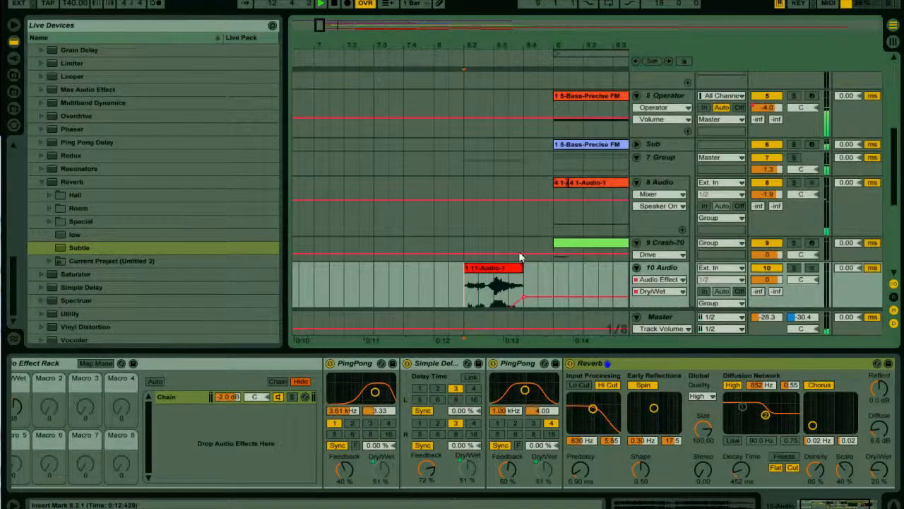
{"action": "key", "text": "space"}
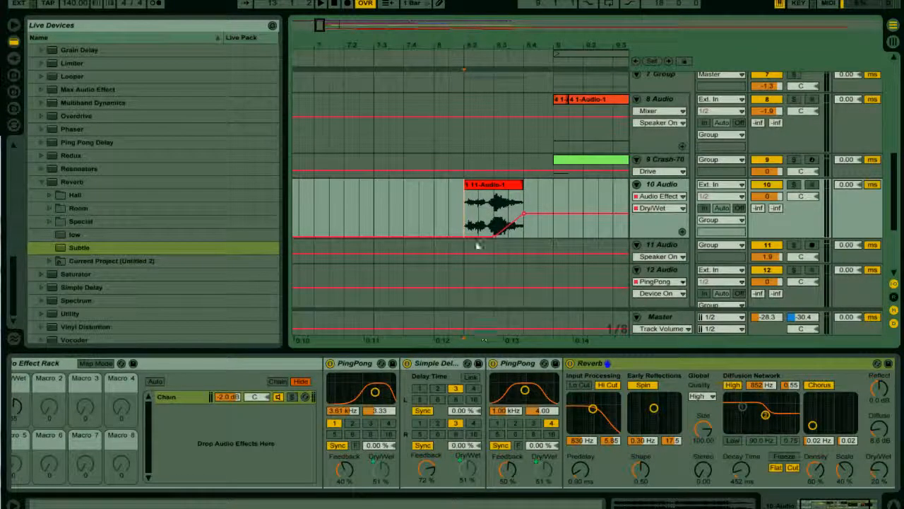
{"action": "key", "text": "space"}
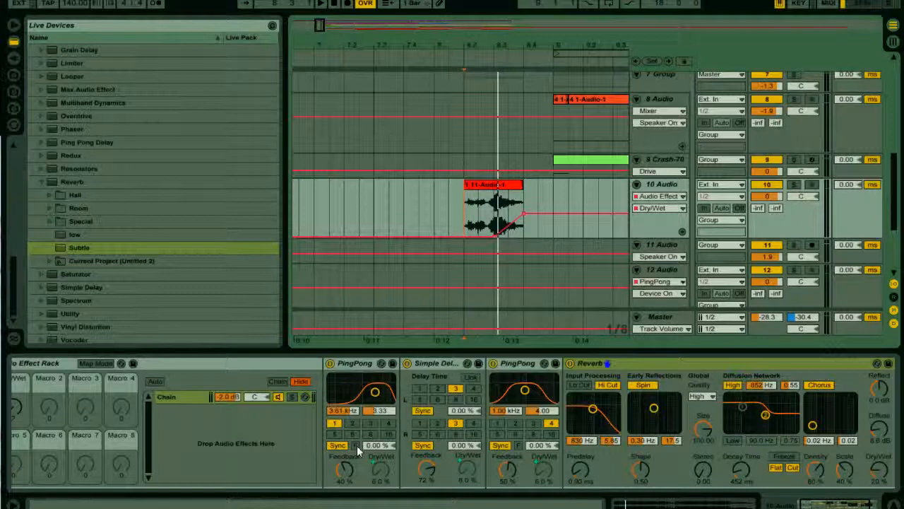
- Automate the second Ping Pong Delay's Freeze to switch on at bar 9, and audition the result
{"action": "right_click", "coordinate": [517, 447]}
{"action": "left_click", "coordinate": [546, 311]}
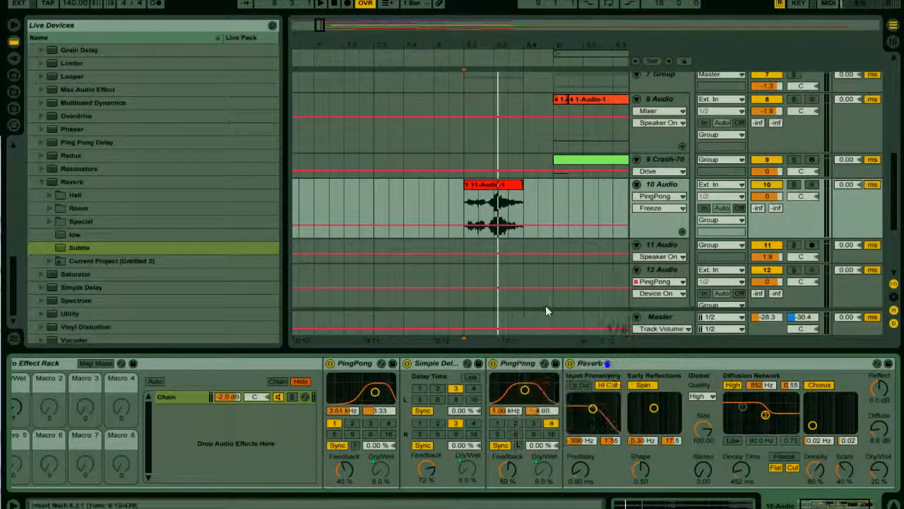
{"action": "left_click", "coordinate": [438, 5]}
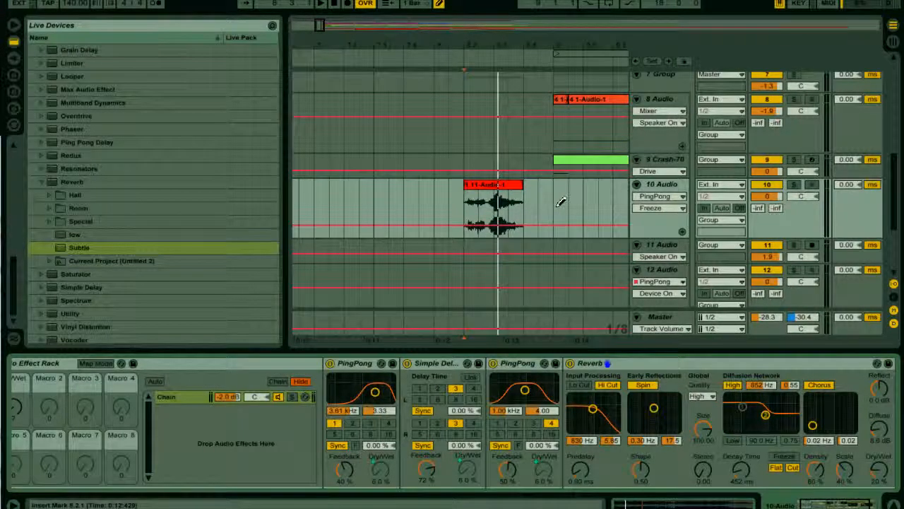
{"action": "left_click", "coordinate": [558, 199]}
{"action": "left_click", "coordinate": [440, 5]}
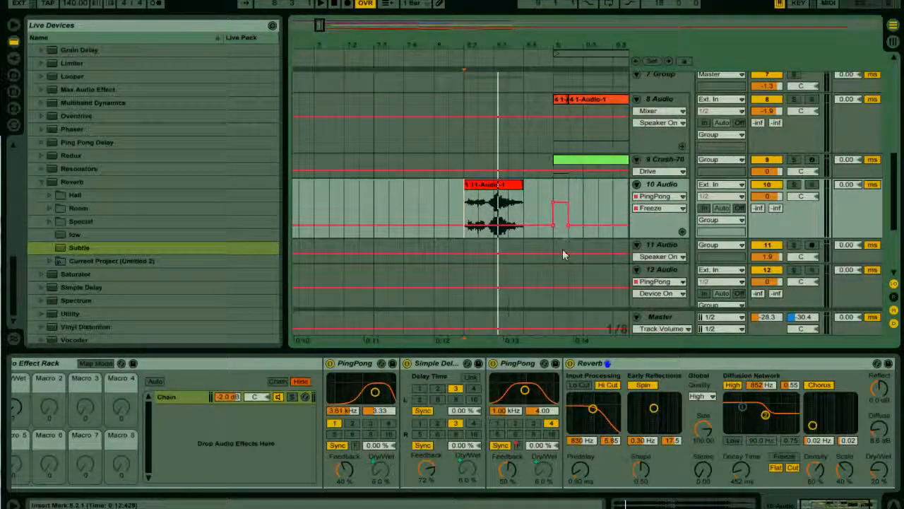
{"action": "left_click", "coordinate": [568, 225]}
{"action": "left_click", "coordinate": [468, 204]}
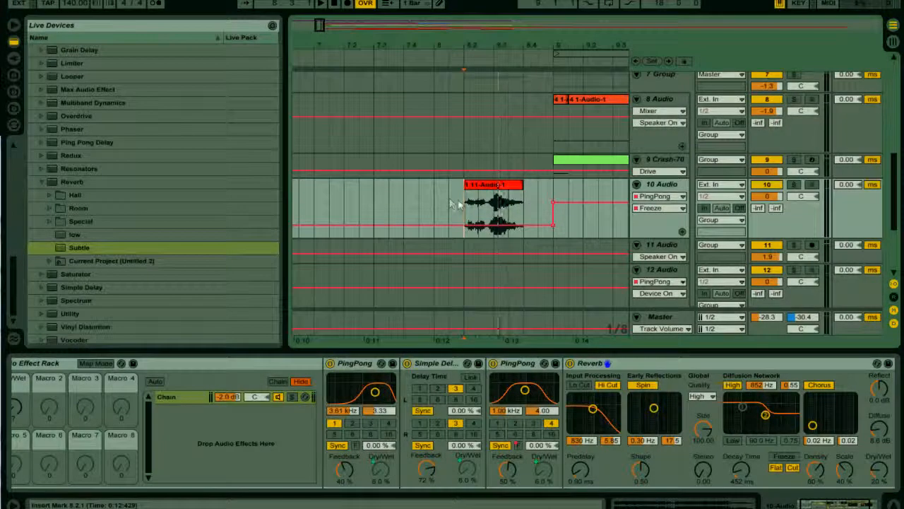
{"action": "key", "text": "space"}
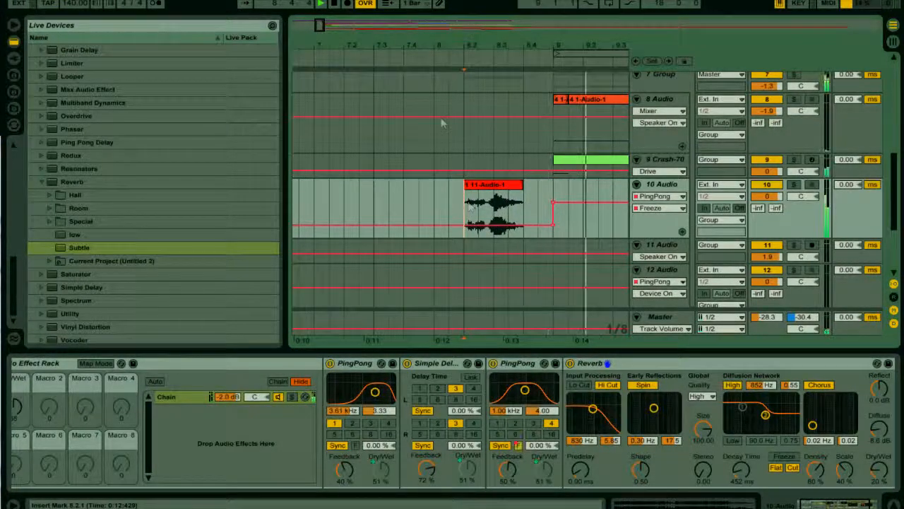
- Switch off Freeze on the second Ping Pong Delay, stop playback and delete its Freeze automation
{"action": "left_click", "coordinate": [518, 445]}
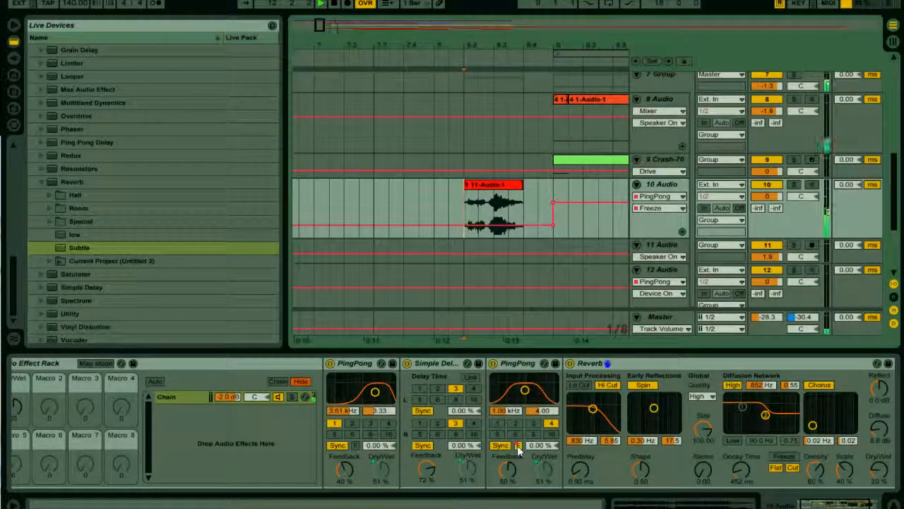
{"action": "right_click", "coordinate": [356, 445]}
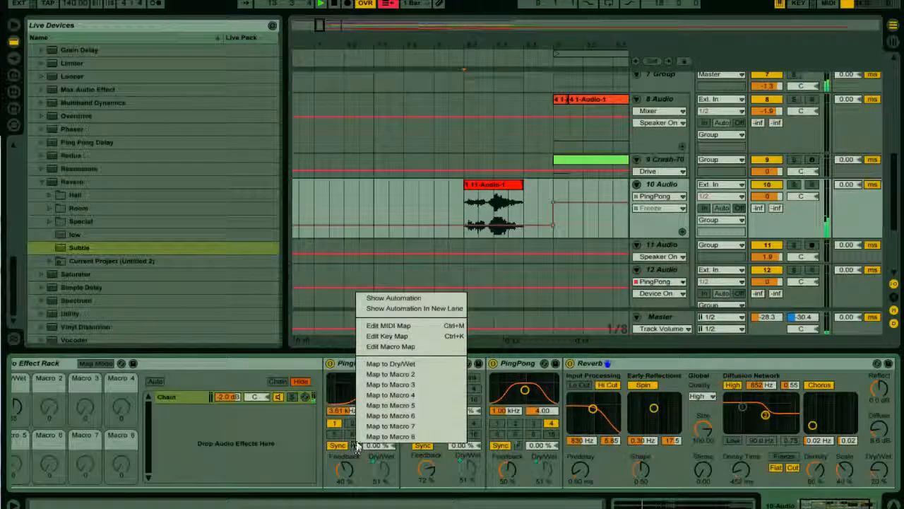
{"action": "left_click", "coordinate": [279, 474]}
{"action": "key", "text": "space"}
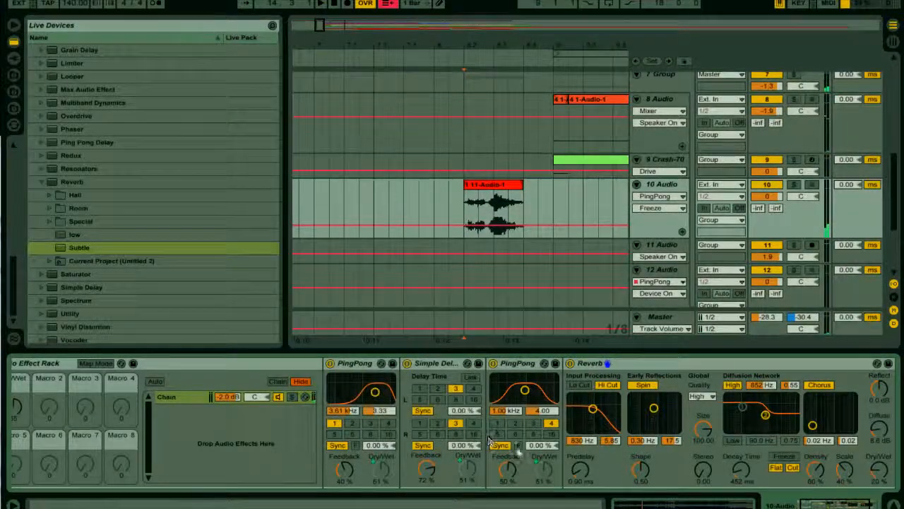
{"action": "right_click", "coordinate": [520, 449]}
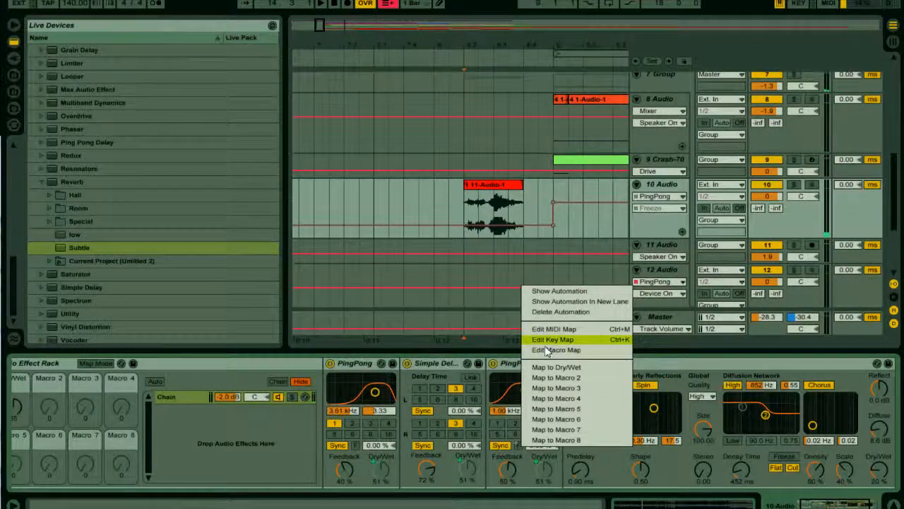
{"action": "left_click", "coordinate": [590, 209]}
{"action": "left_click", "coordinate": [466, 467]}
{"action": "right_click", "coordinate": [520, 447]}
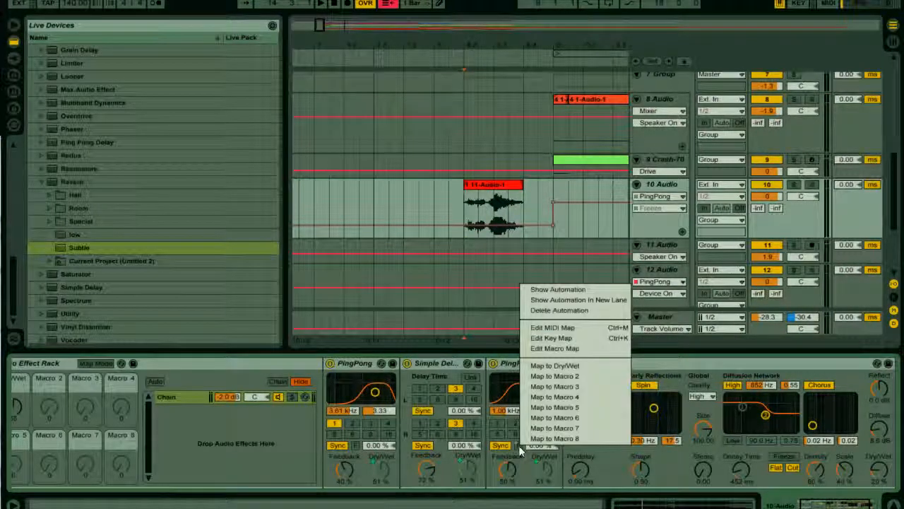
{"action": "left_click", "coordinate": [541, 312]}
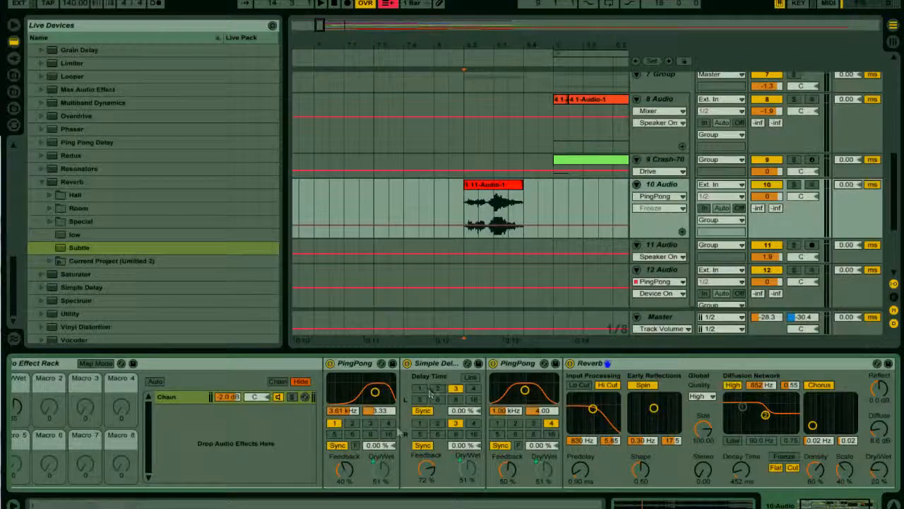
- Automate the first Ping Pong Delay's Freeze off from the clip's start and on an eighth note before bar 9, and audition it
{"action": "left_click", "coordinate": [354, 447]}
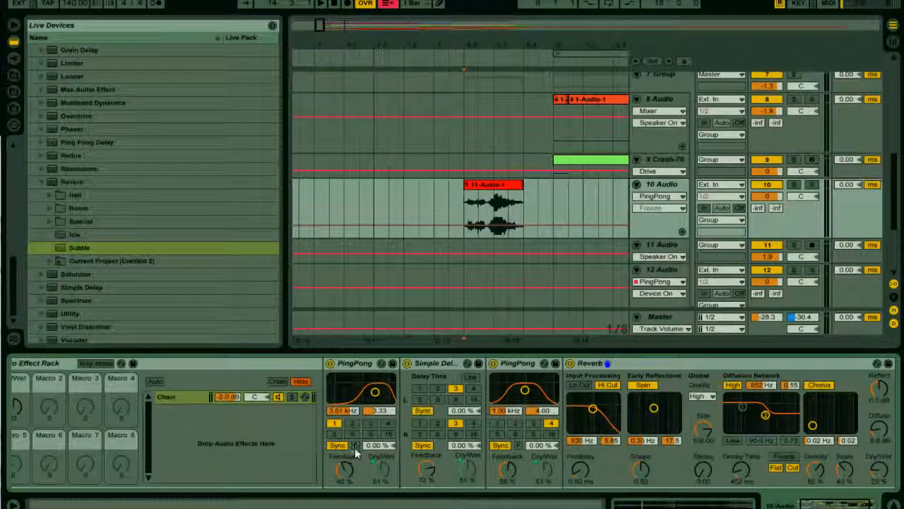
{"action": "left_click", "coordinate": [450, 62]}
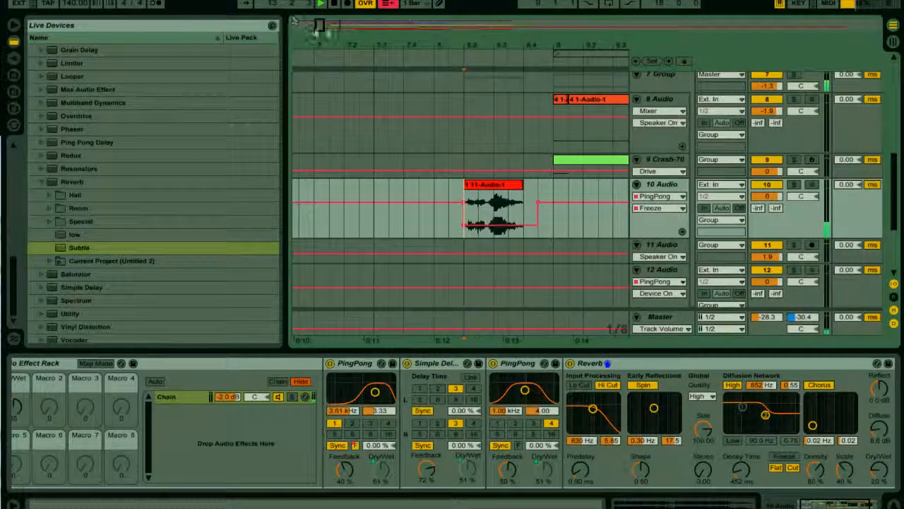
- Show the Dry/Wet macro automation and fade it from the clip's end down to 0 at about bar 17
{"action": "left_click_drag", "start_coordinate": [320, 29], "coordinate": [346, 23]}
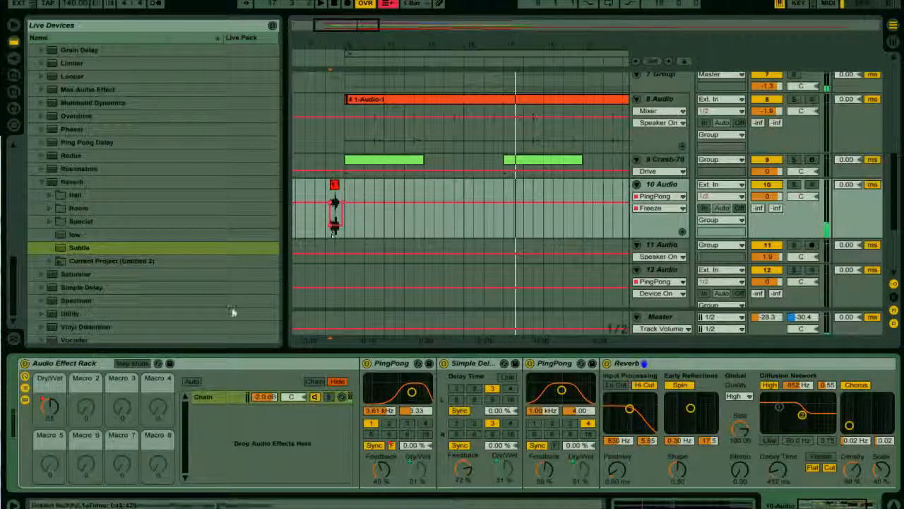
{"action": "left_click", "coordinate": [47, 407]}
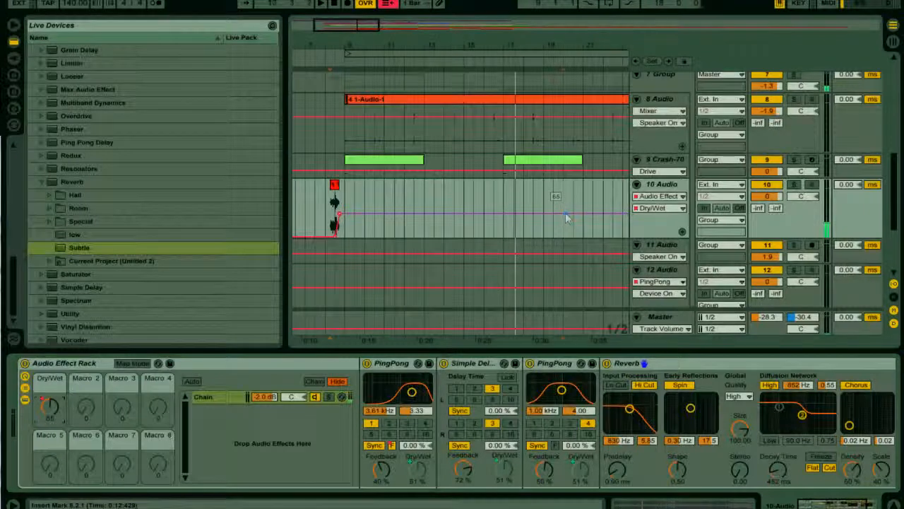
{"action": "left_click", "coordinate": [565, 214]}
{"action": "left_click_drag", "start_coordinate": [564, 213], "coordinate": [501, 236]}
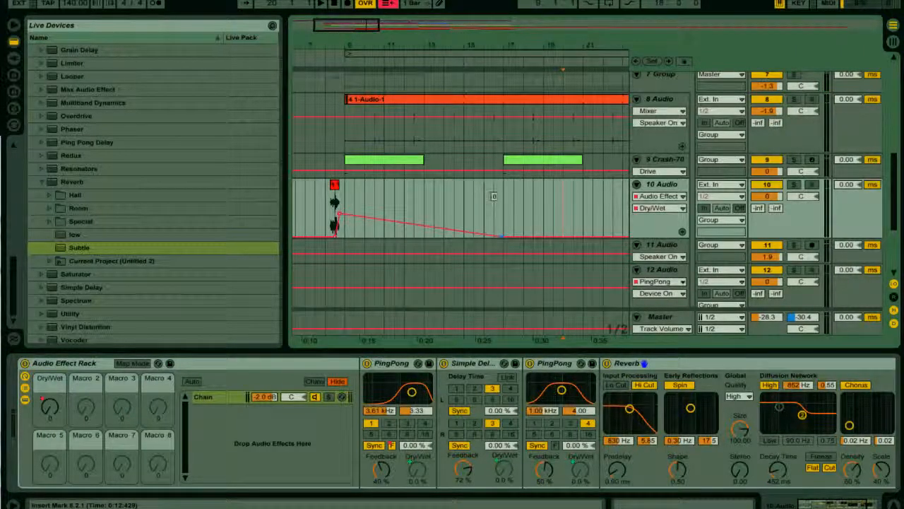
- Audition the Dry/Wet fade and add a breakpoint of 44 to it at about bar 13
{"action": "left_click", "coordinate": [330, 205]}
{"action": "key", "text": "space"}
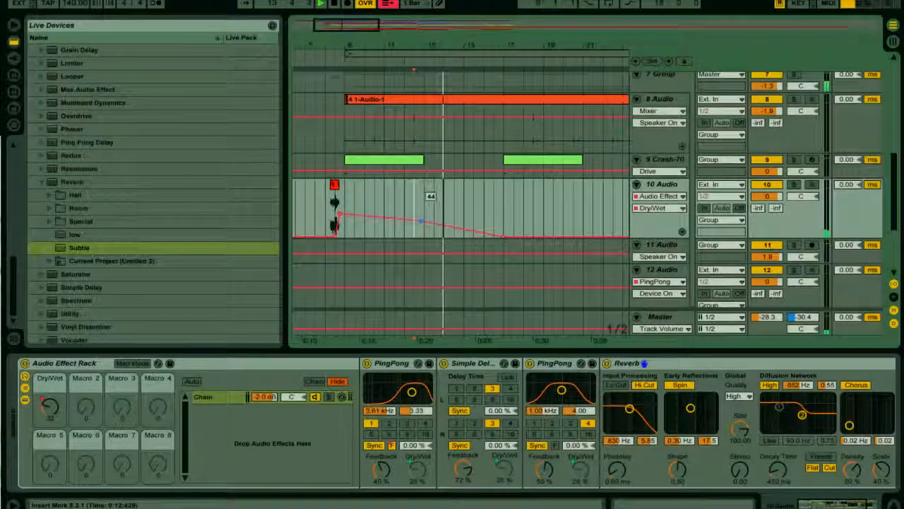
{"action": "left_click", "coordinate": [421, 223]}
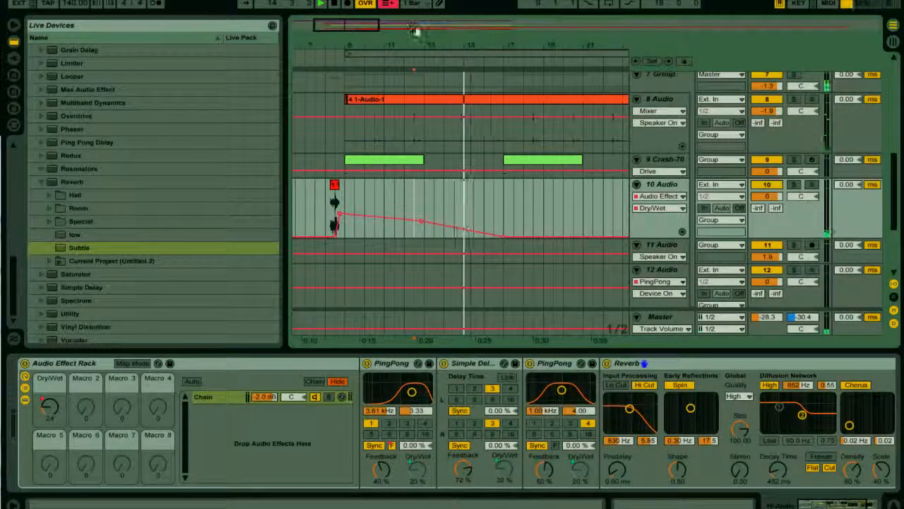
- Stop playback and select the empty intro section from bar 1 to bar 9 on the 3 Operator track
{"action": "scroll", "coordinate": [400, 135], "scroll_direction": "up", "scroll_amount": 1}
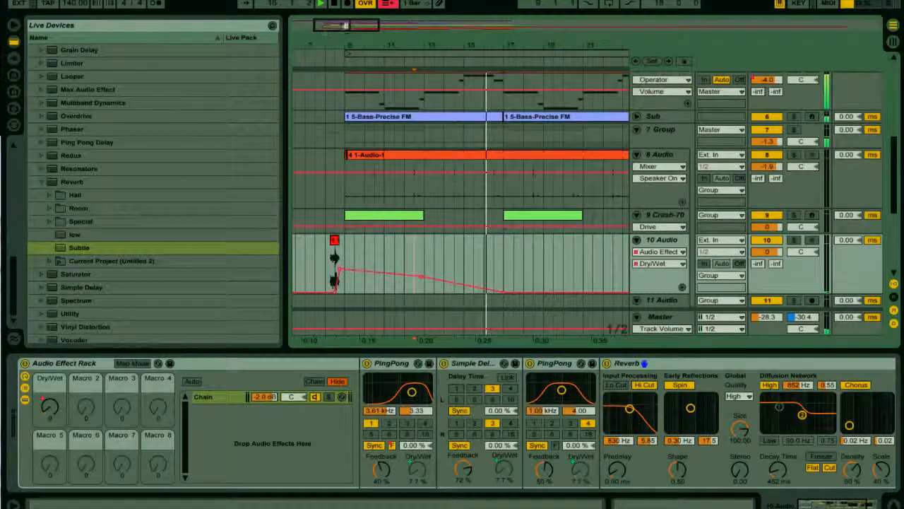
{"action": "left_click_drag", "start_coordinate": [344, 26], "coordinate": [328, 29]}
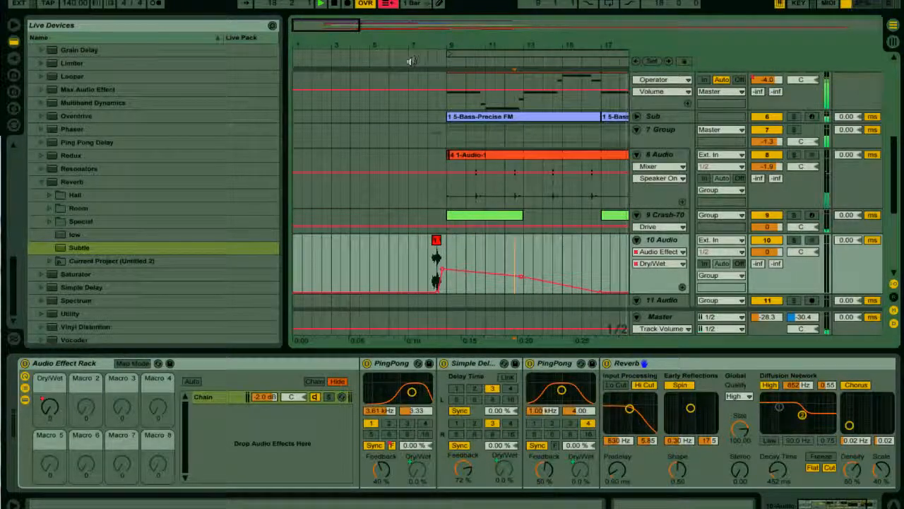
{"action": "left_click", "coordinate": [429, 223]}
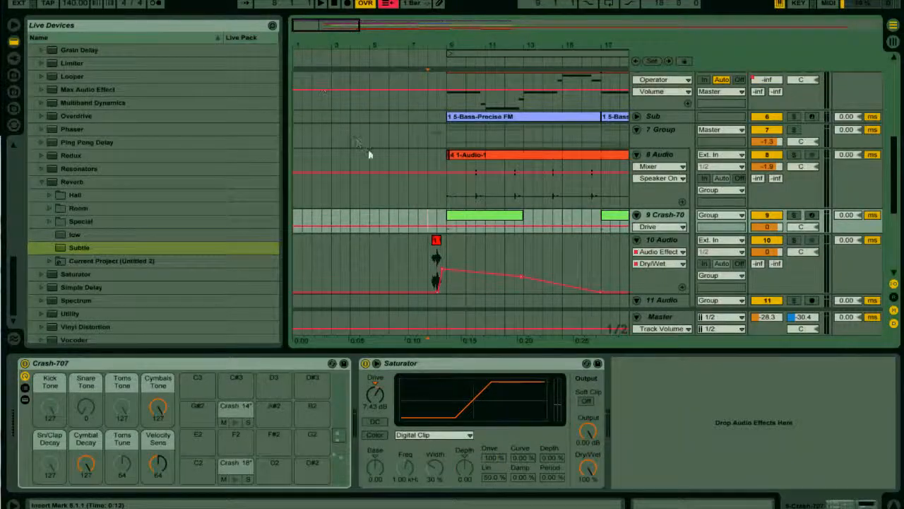
{"action": "scroll", "coordinate": [367, 155], "scroll_direction": "up", "scroll_amount": 10}
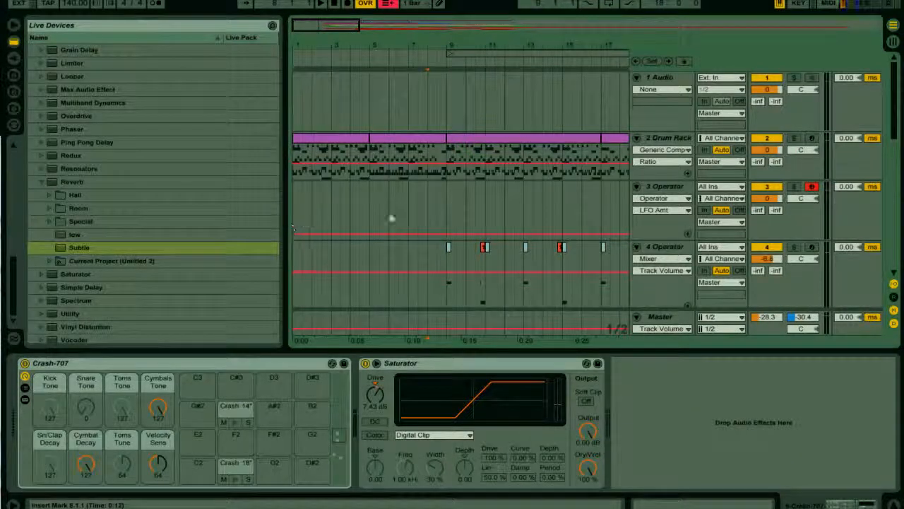
{"action": "left_click", "coordinate": [446, 181]}
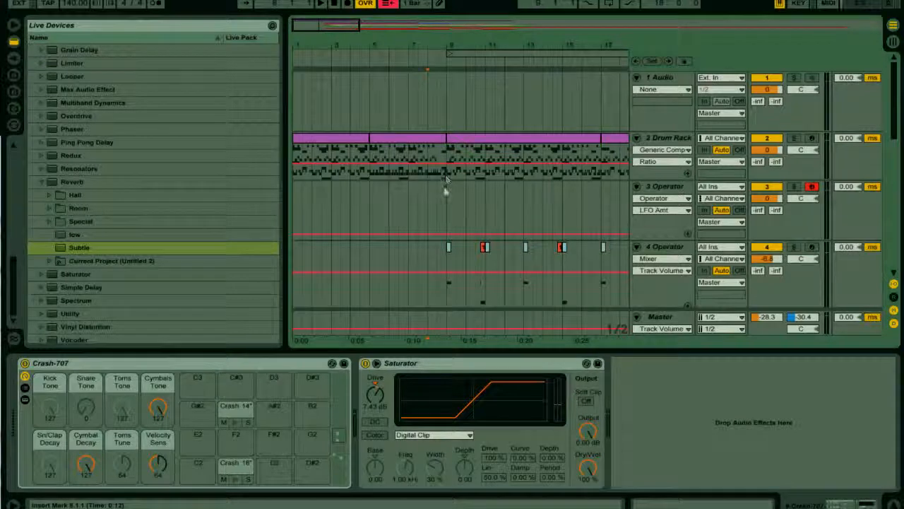
{"action": "left_click_drag", "start_coordinate": [445, 187], "coordinate": [203, 233]}
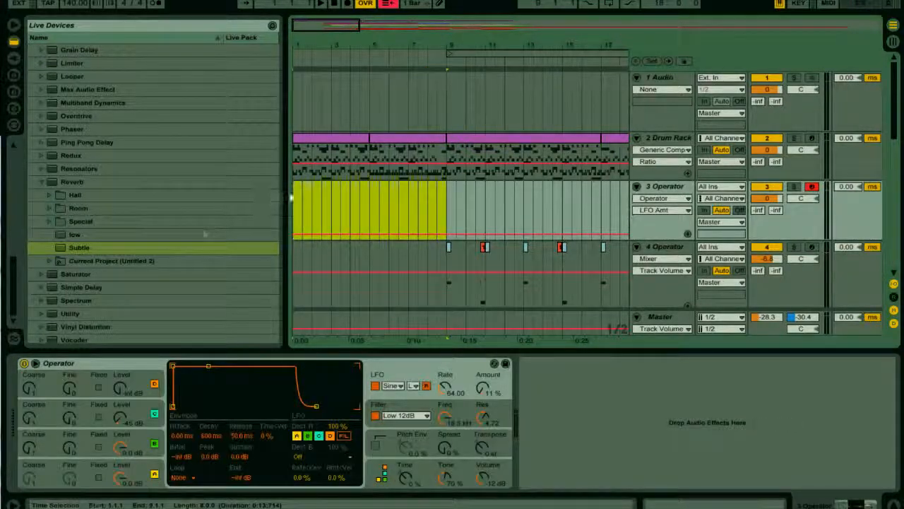
{"action": "left_click_drag", "start_coordinate": [293, 198], "coordinate": [448, 213]}
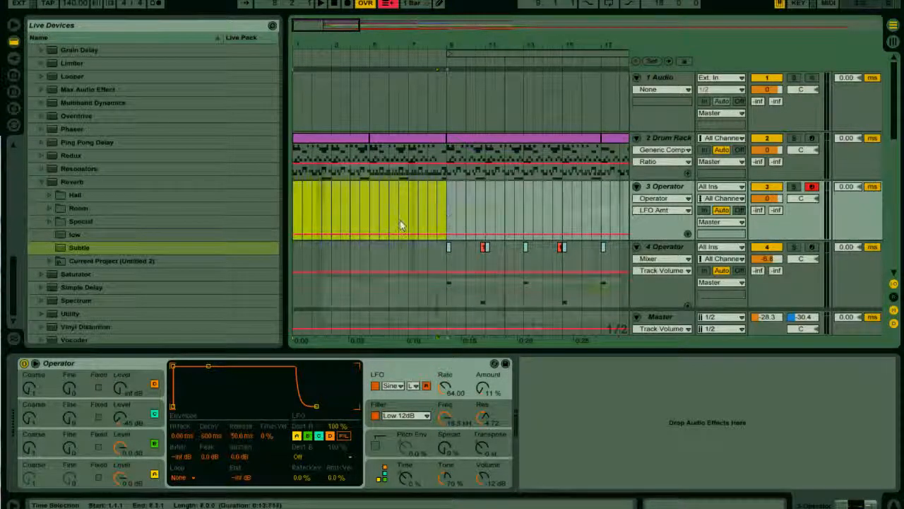